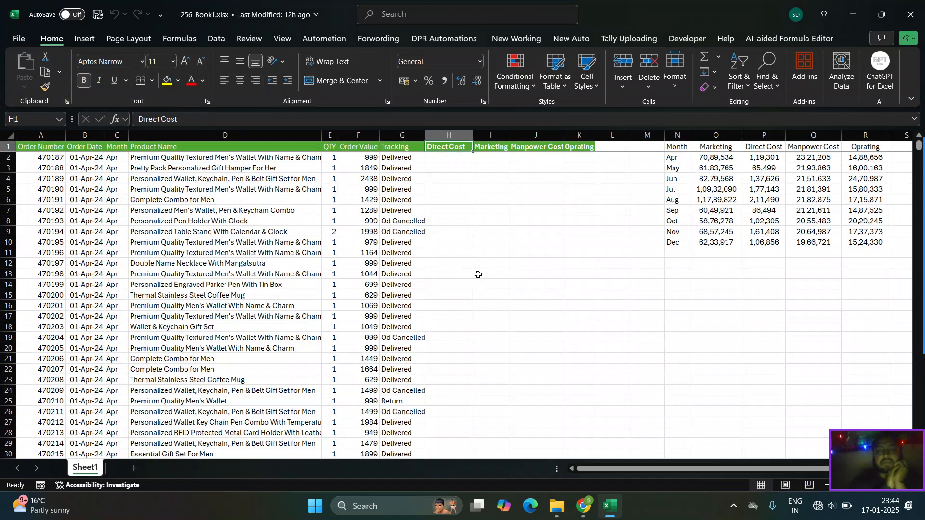
Look over the April row of the monthly cost table and the first entries in the Order Value column.
click(706, 158)
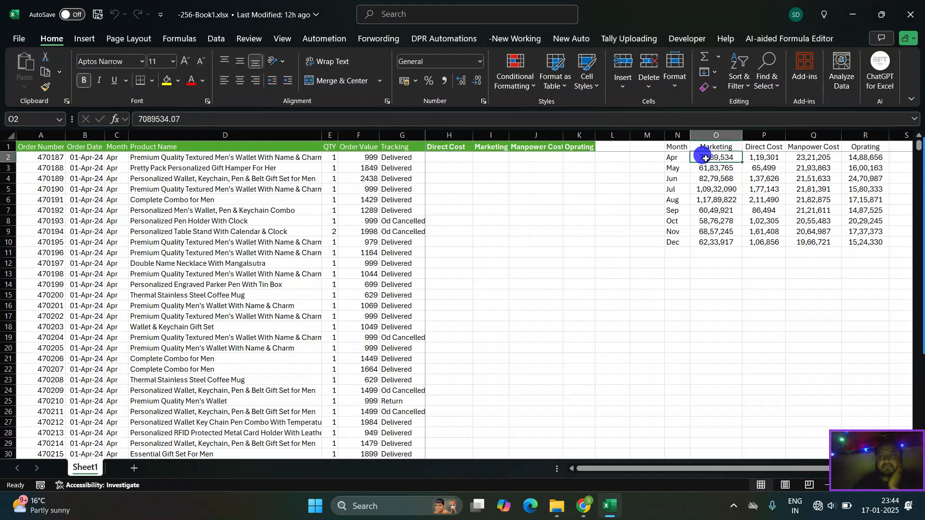
key(Right)
key(Right)
key(Left)
key(Left)
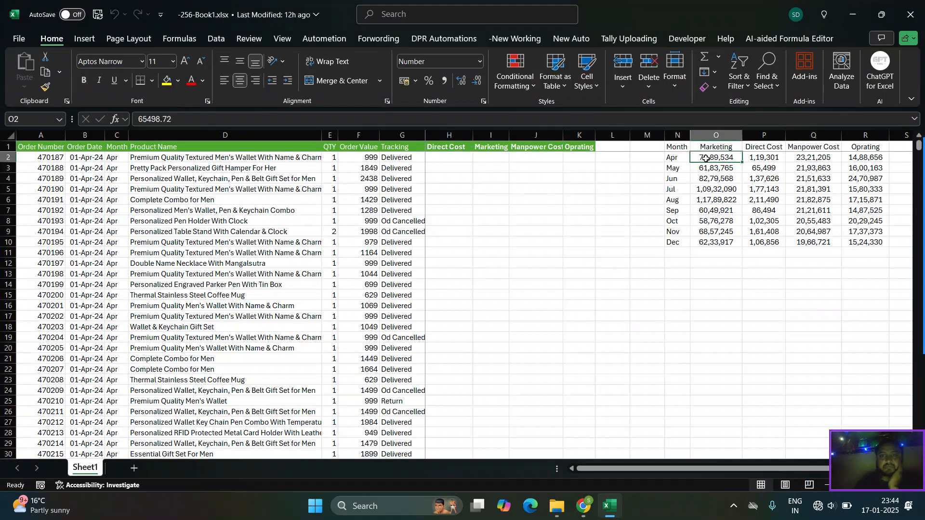
key(Left)
key(Left)
key(Left)
key(Left)
key(Left)
key(Left)
key(Left)
key(Left)
key(Left)
key(Left)
key(Left)
key(Right)
key(Right)
key(Down)
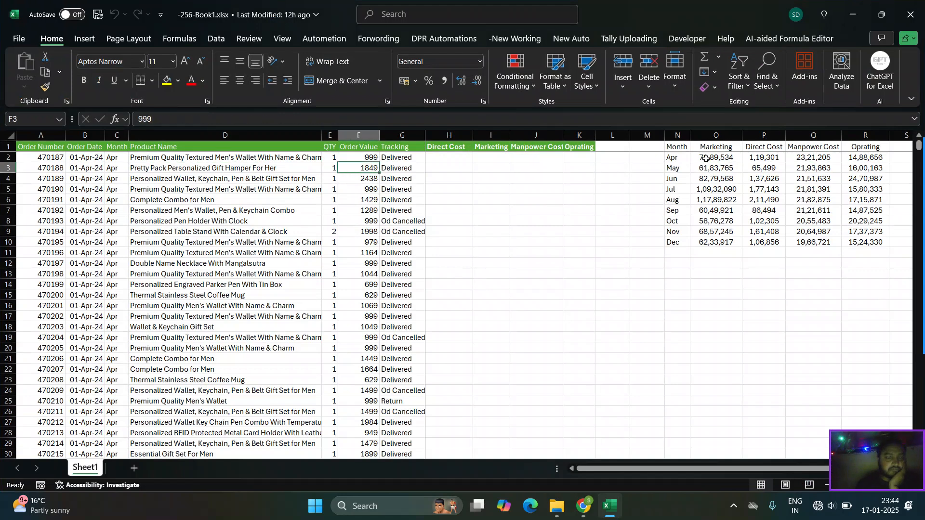
key(Up)
key(Up)
key(Down)
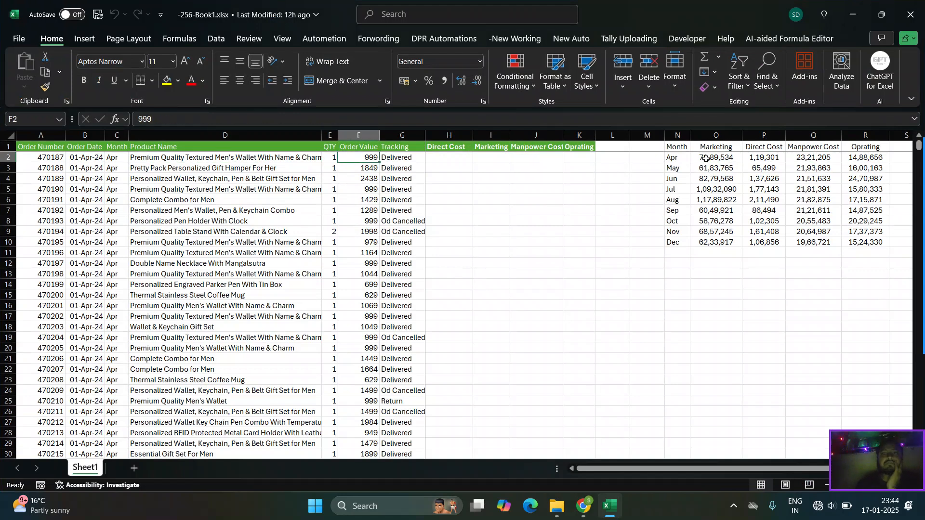
Examine the order values in the first dozen rows, the Tracking status and the empty cost columns.
key(Down)
key(Down)
key(Down)
key(Down)
key(Down)
key(Down)
key(Down)
key(Down)
key(Down)
key(Down)
key(Down)
key(Down)
key(Right)
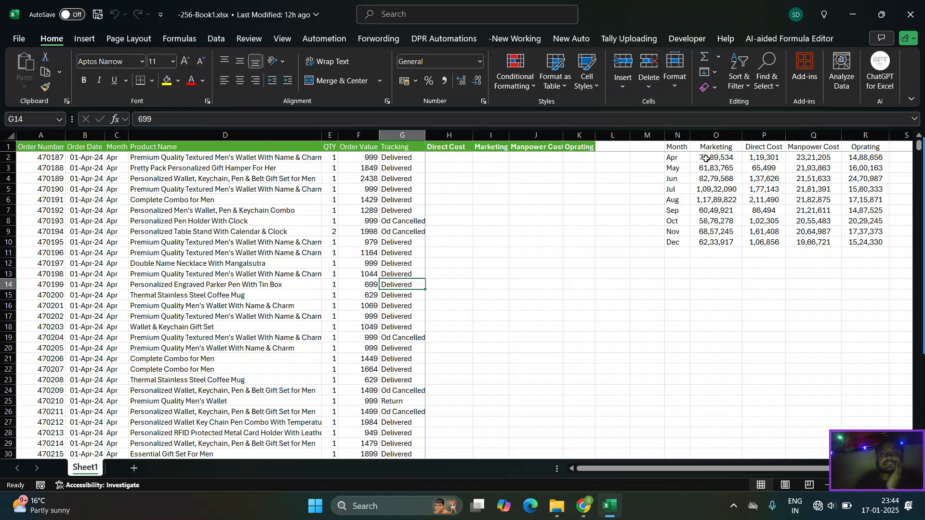
key(Right)
key(Right)
key(Up)
key(Up)
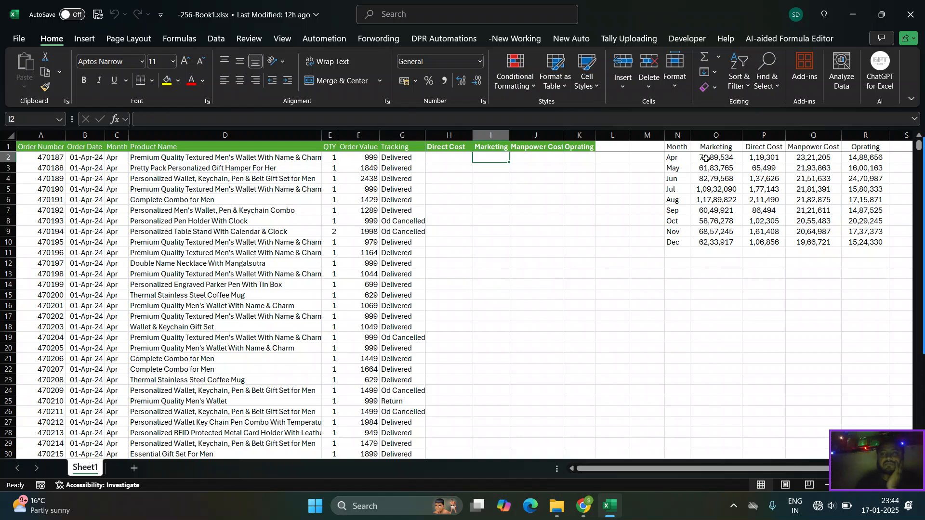
Compare the April Marketing cost in the monthly table with the empty cost cells of the first order.
key(Up)
key(Up)
key(Up)
key(Up)
key(Up)
key(Up)
key(Up)
key(Up)
key(Up)
key(Up)
key(Right)
key(Right)
key(Right)
key(Right)
key(Right)
key(Right)
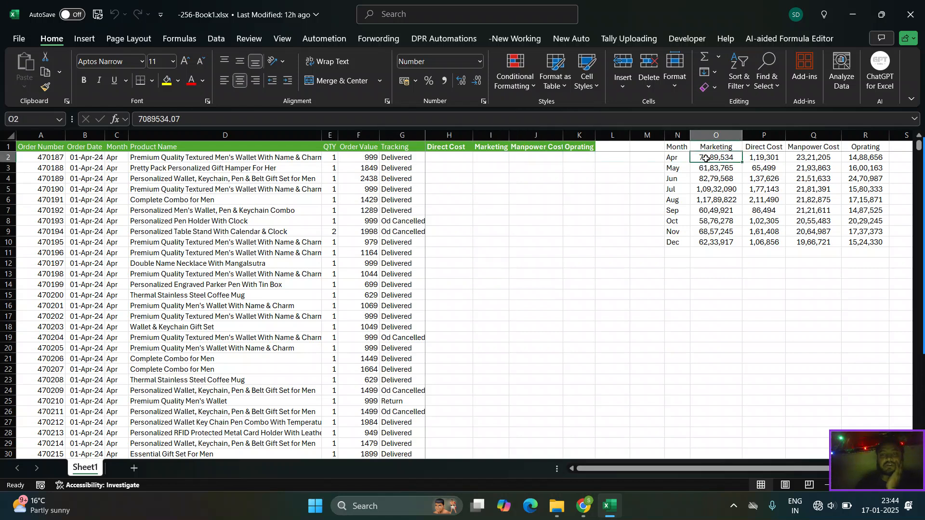
key(Left)
key(Left)
key(Left)
key(Left)
key(Left)
key(Left)
key(Left)
key(Down)
key(Up)
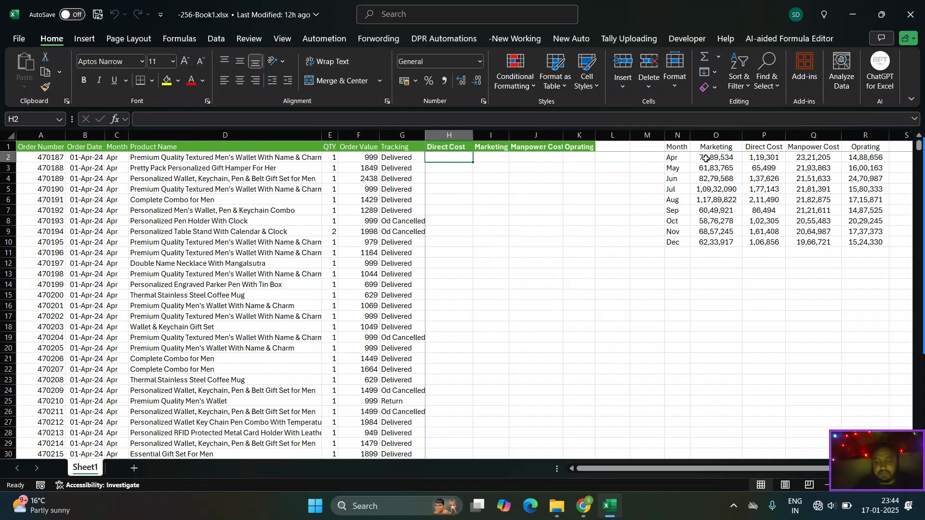
key(Down)
key(Up)
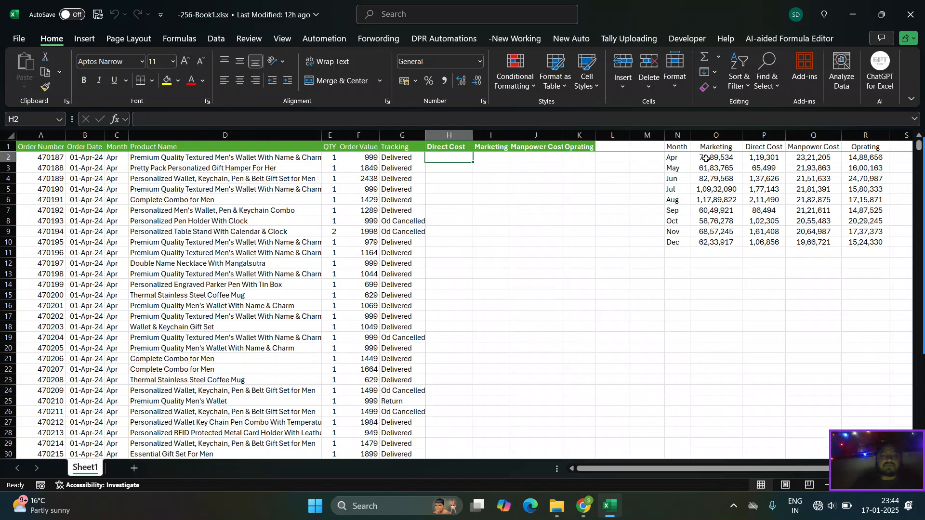
Apply an AutoFilter to the entire header row.
key(Left)
key(Left)
key(Left)
key(Left)
key(Left)
key(Left)
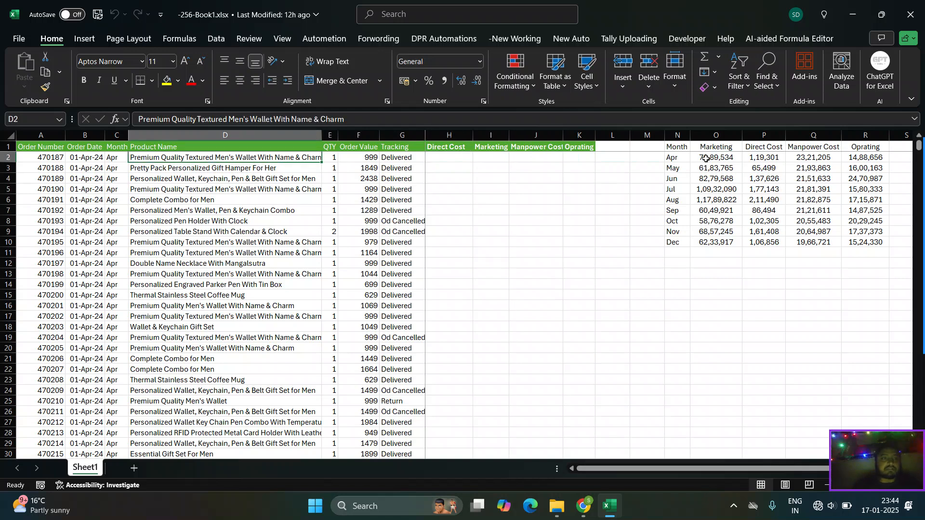
key(Left)
key(Up)
key(shift+space)
key(alt+d)
key(f)
key(f)
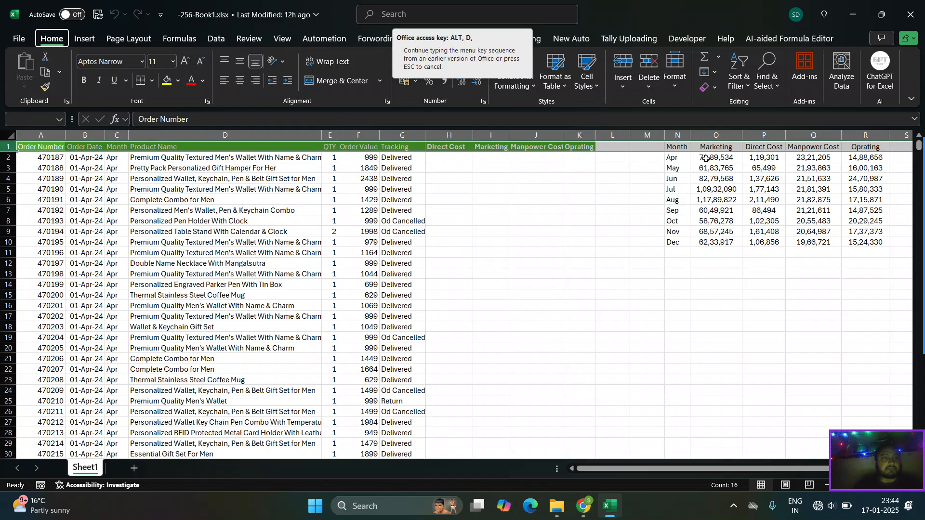
Review the filter lists of the Order Number, Order Date, Month and Product Name columns without filtering anything.
key(Up)
key(alt+Down)
key(Escape)
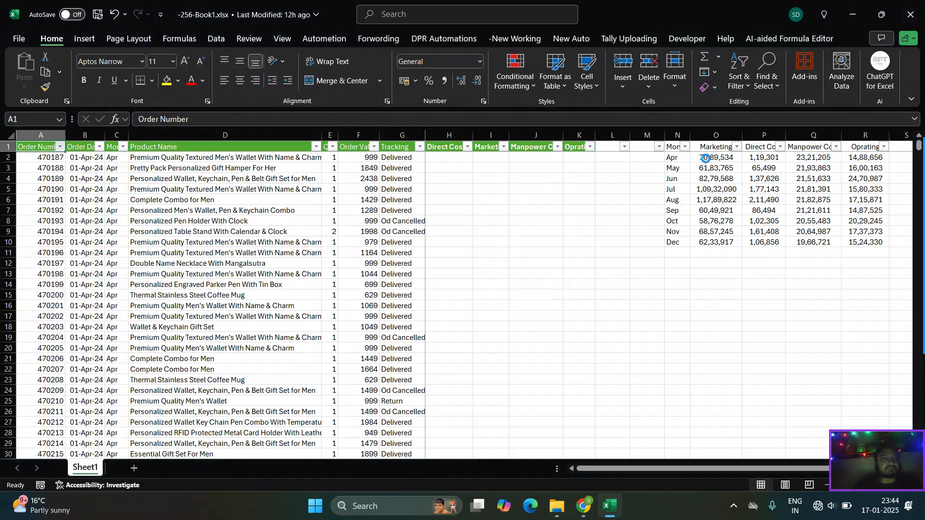
key(Right)
key(Right)
key(alt+Down)
key(Escape)
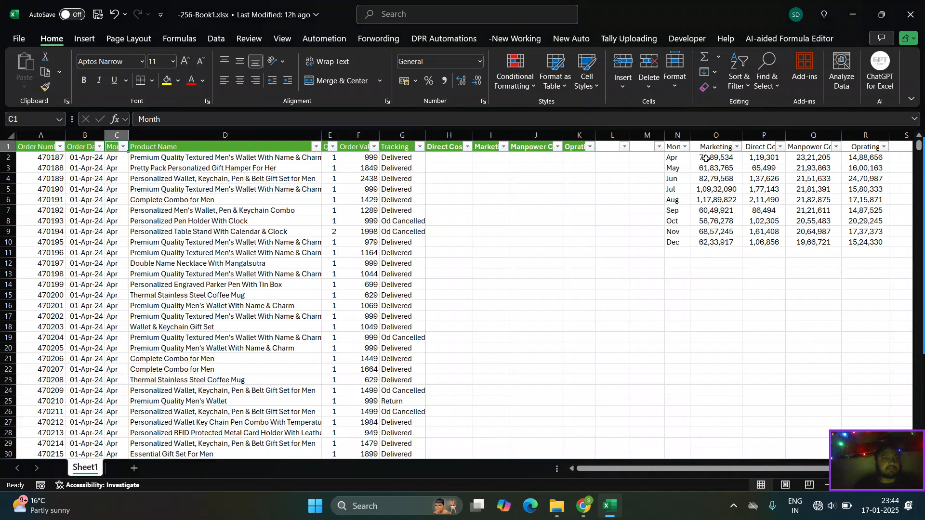
key(Left)
key(alt+Down)
key(Escape)
key(Right)
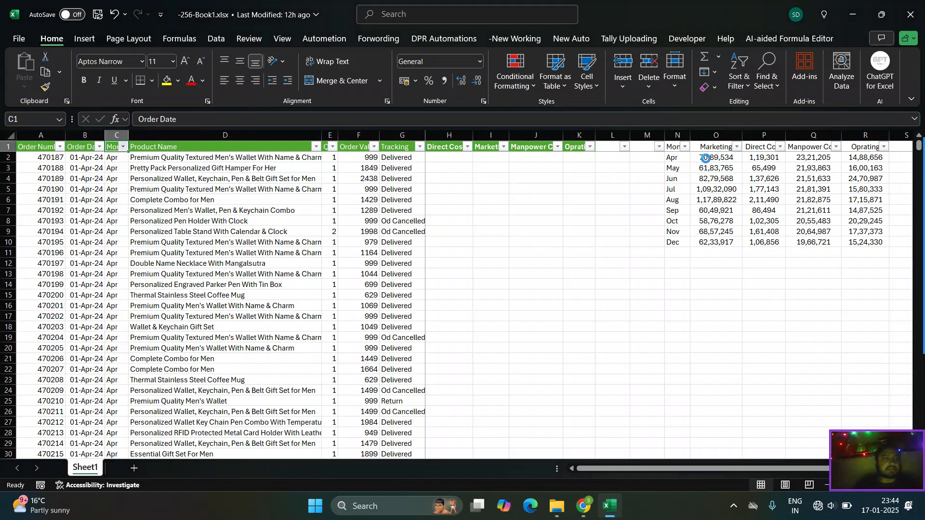
key(alt+Down)
key(Escape)
key(Right)
key(alt+Down)
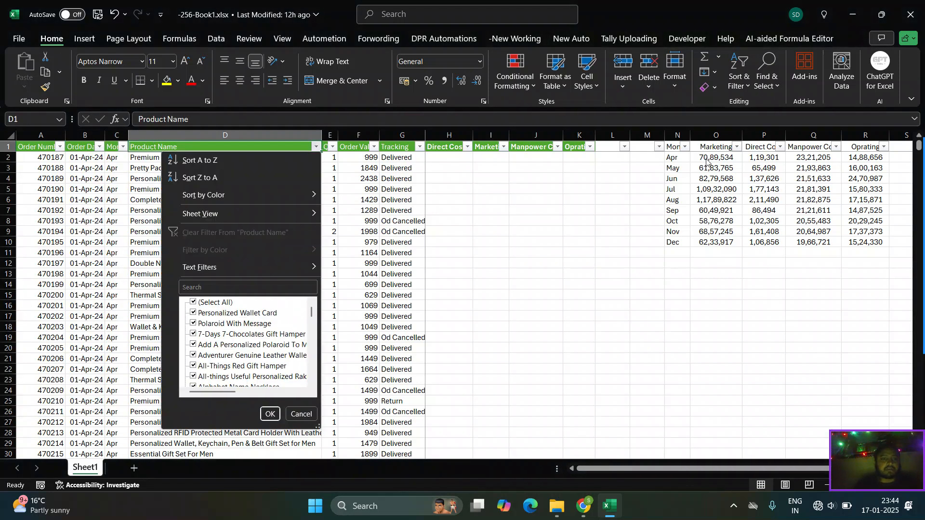
key(Escape)
Review the filter lists of the QTY, Order Value and Tracking columns without filtering anything.
key(Right)
key(Right)
key(Left)
key(alt+Down)
key(Escape)
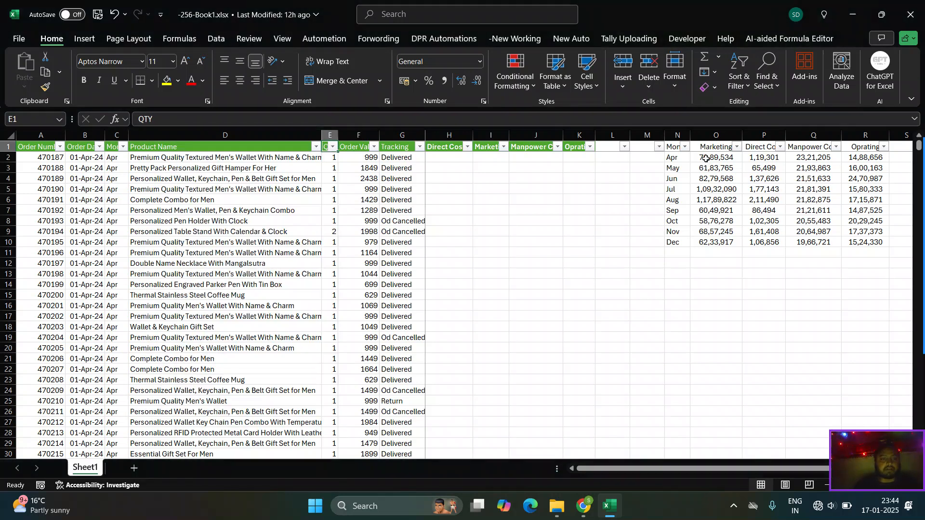
key(Right)
key(alt+Down)
key(Escape)
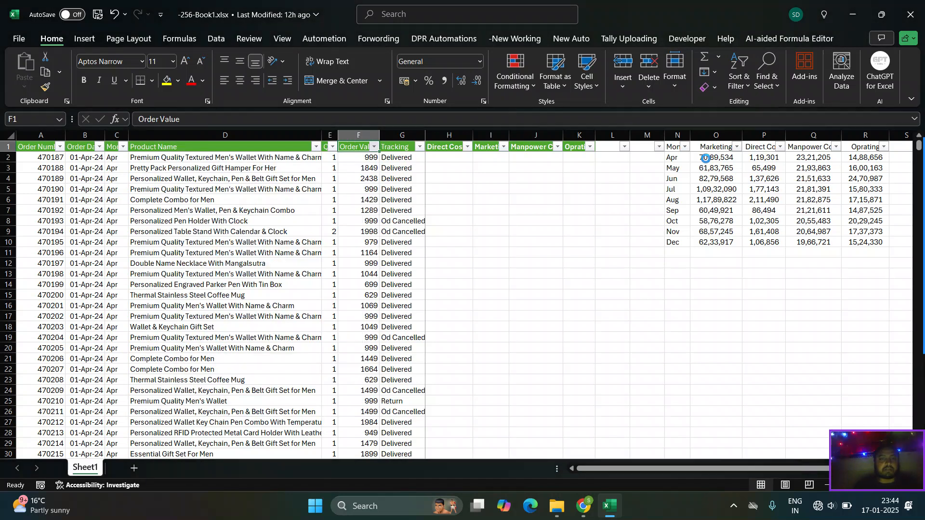
key(Right)
key(alt+Down)
key(Escape)
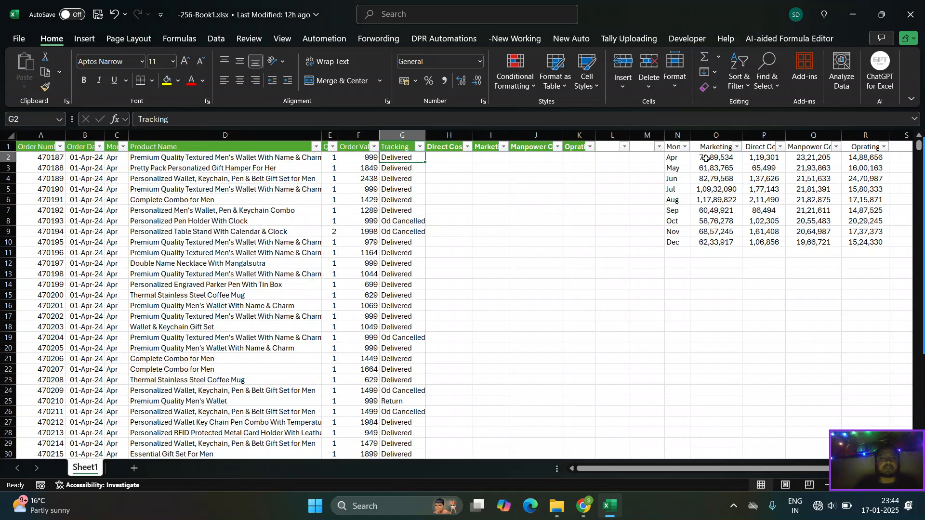
Check the Tracking column through to the last order and review the status options in its filter list.
key(Down)
key(ctrl+shift+Down)
key(ctrl+Up)
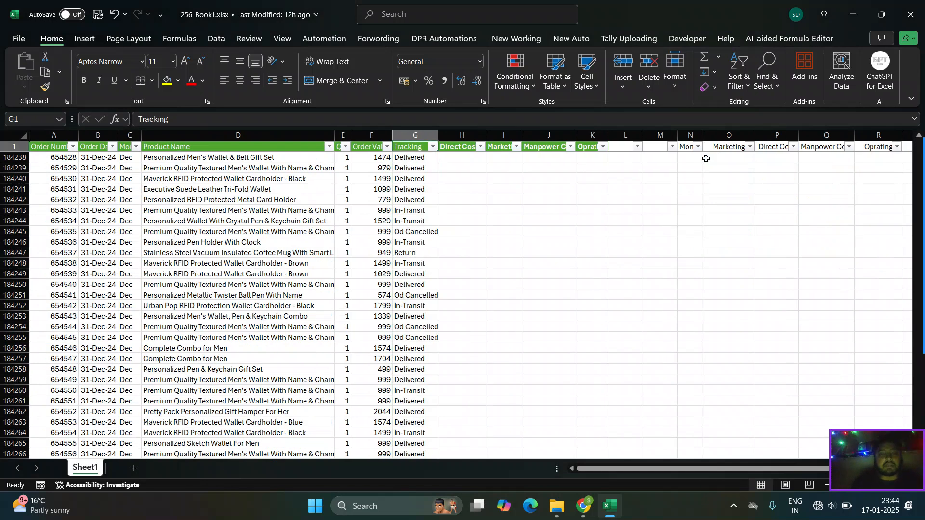
key(Down)
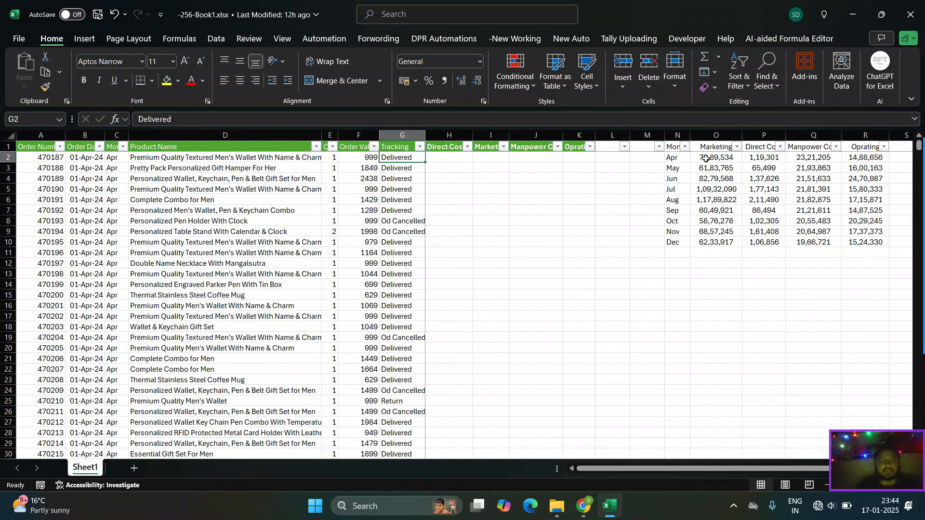
key(Down)
key(Up)
key(Up)
key(Down)
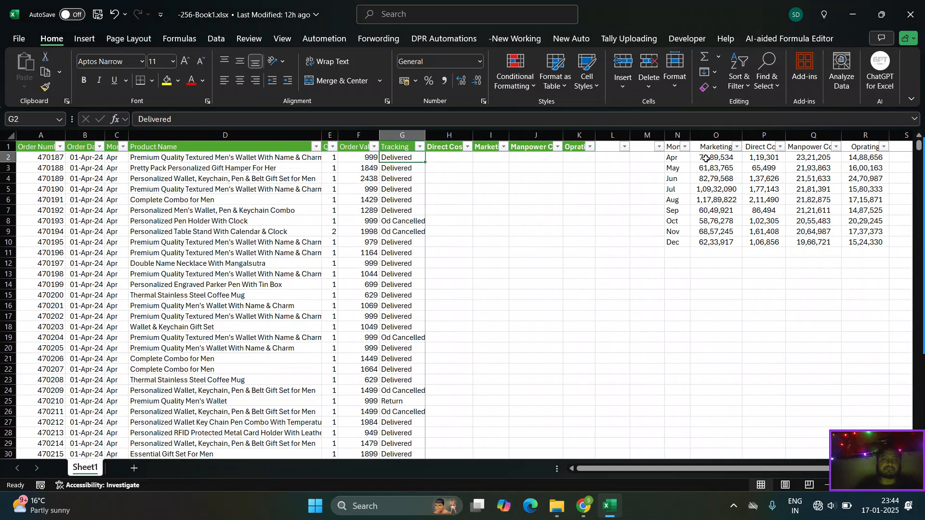
key(Up)
key(alt+Down)
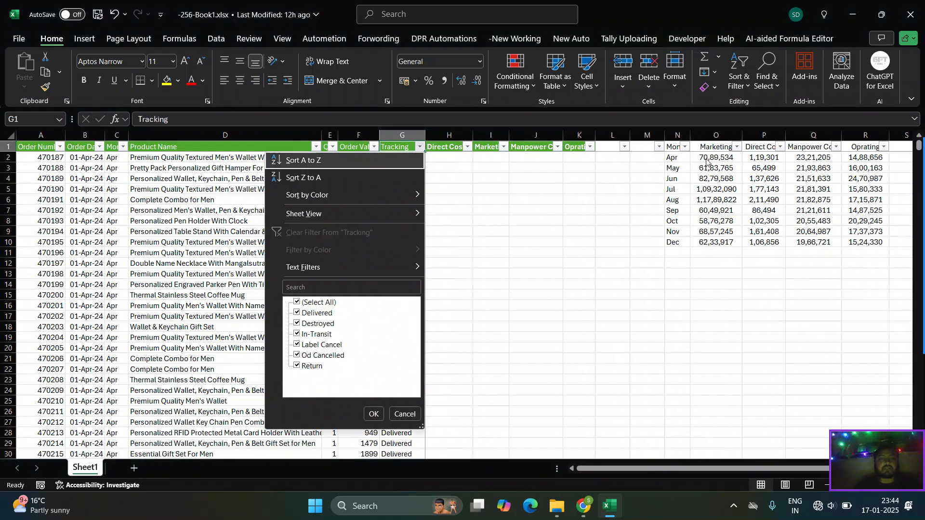
key(Escape)
Select the April to December figures for all four cost categories in the monthly table, O2:R10, for review.
key(Down)
key(Right)
key(Right)
key(Right)
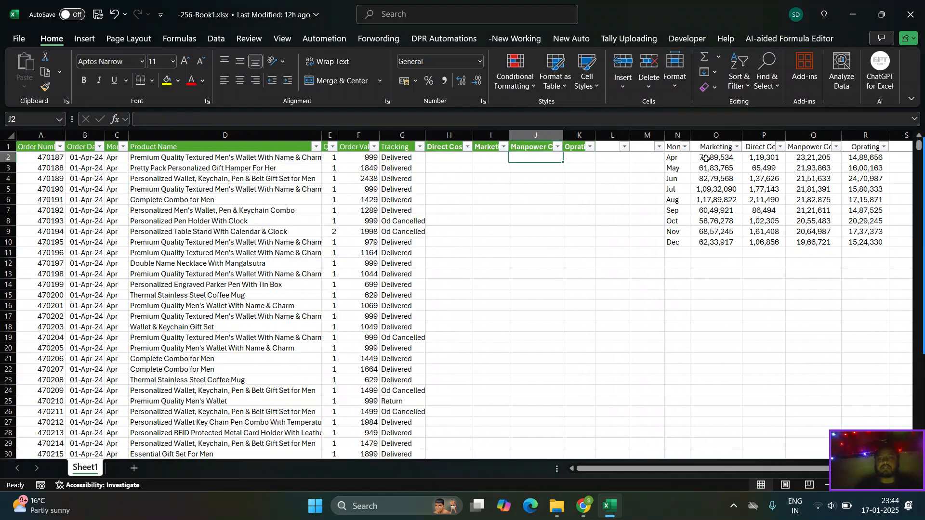
key(Right)
key(Right)
key(Right)
key(Right)
key(Right)
key(ctrl+shift+Down)
key(shift+Right)
key(shift+Right)
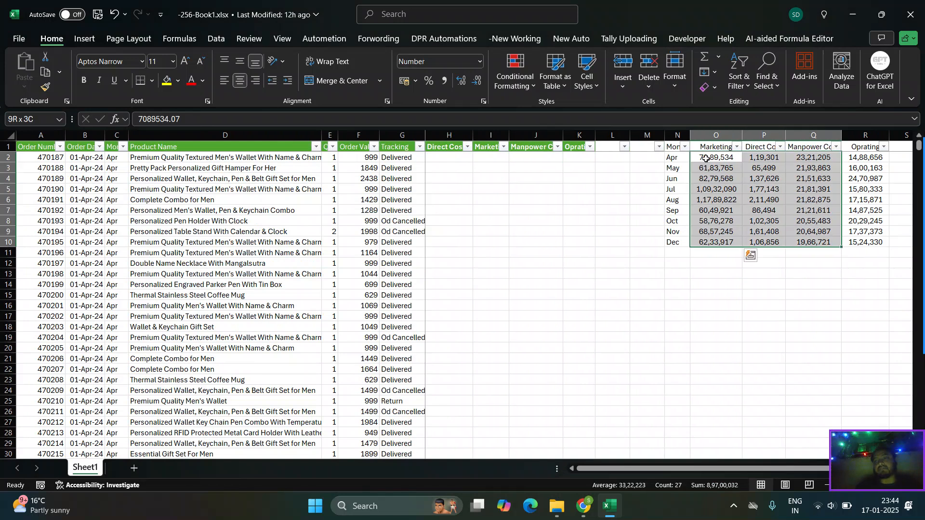
key(shift+Right)
key(Left)
key(Right)
key(ctrl+shift+Down)
key(shift+Right)
key(shift+Right)
key(shift+Right)
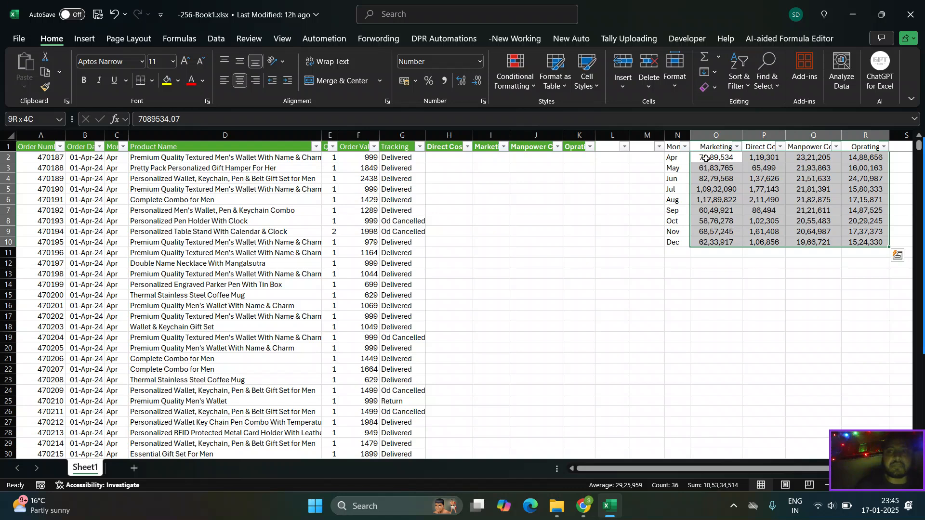
Select the first six order values, F2:F7, to examine them against the monthly costs.
click(706, 159)
key(Left)
key(Left)
key(Left)
key(Left)
key(Left)
key(Left)
key(Left)
key(Left)
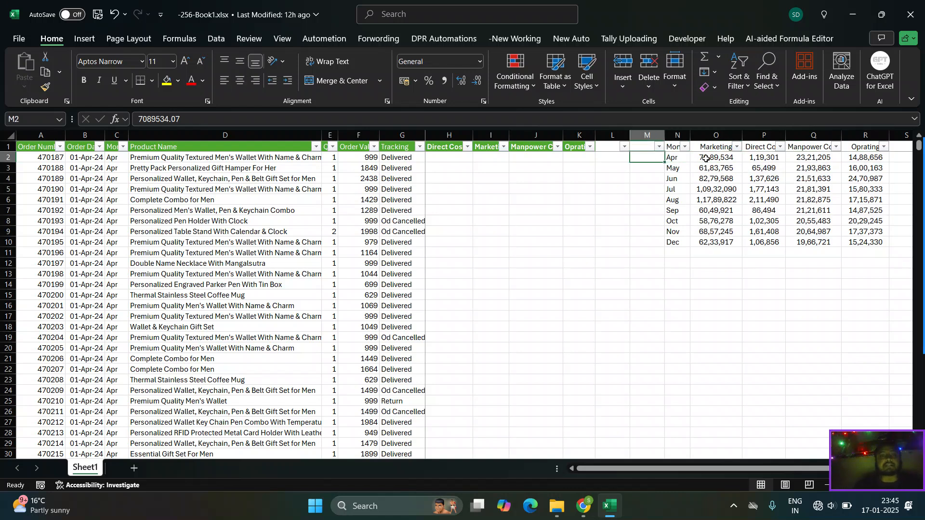
key(Left)
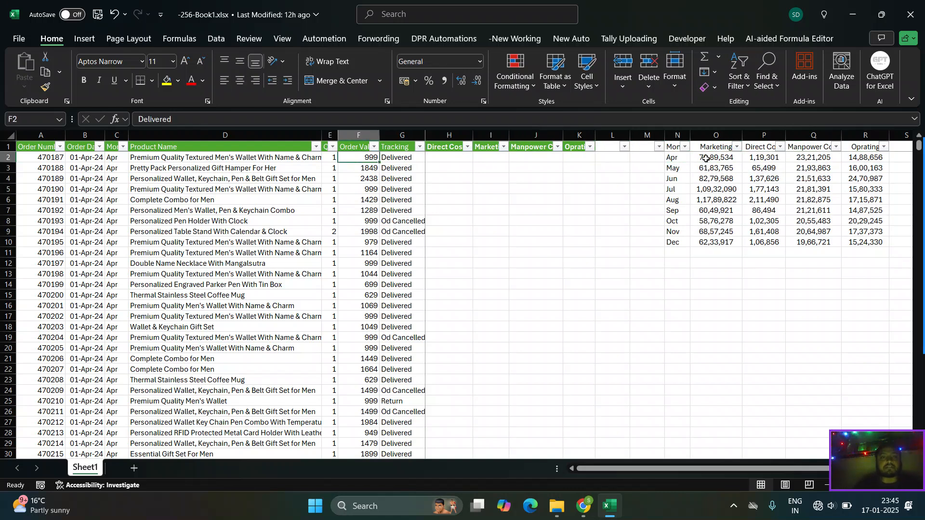
key(shift+Down)
key(shift+Down)
key(shift+Down)
key(shift+Down)
key(shift+Down)
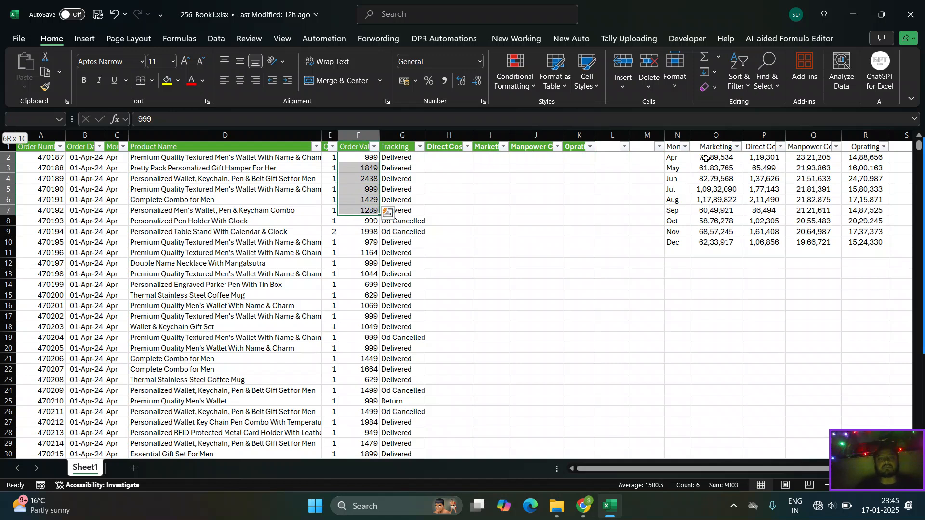
Review row 2 from the order value across the empty cost columns to the April marketing cost, O2.
key(shift+Down)
key(shift+Right)
key(Tab)
key(Right)
key(Right)
key(Right)
key(Right)
key(Right)
key(Right)
key(Right)
key(Right)
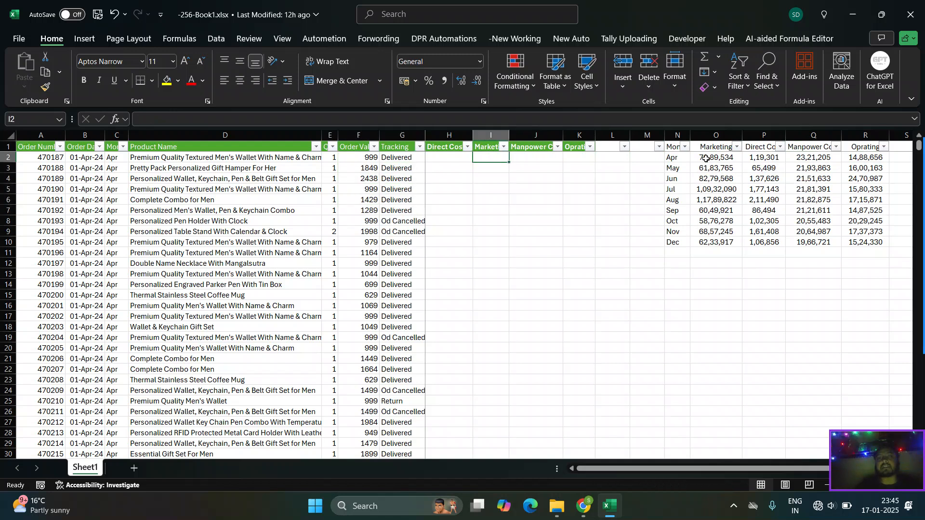
key(shift+Right)
key(shift+Left)
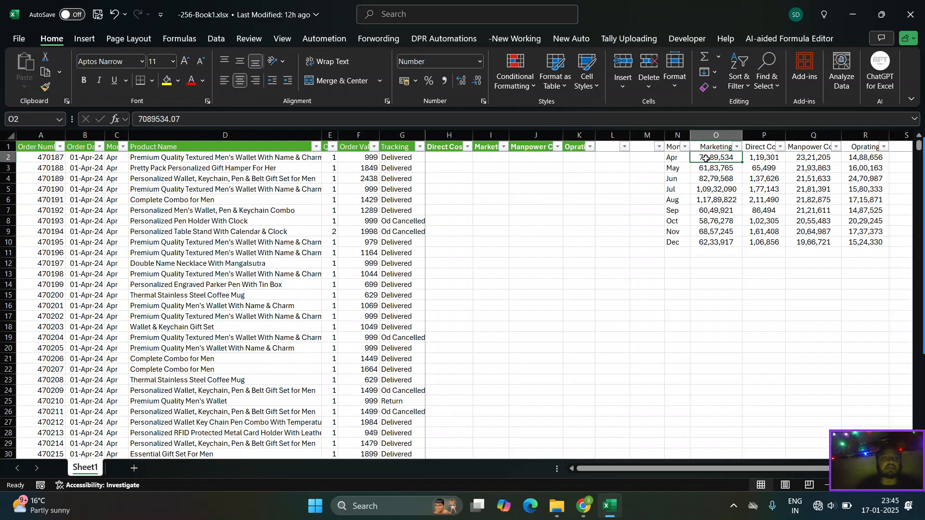
Select the first nine order values, F2:F10, for review.
key(Left)
key(Left)
key(Left)
key(Left)
key(Left)
key(Left)
key(Left)
key(Left)
key(Left)
key(Left)
key(Left)
key(Left)
key(Right)
key(Right)
key(Right)
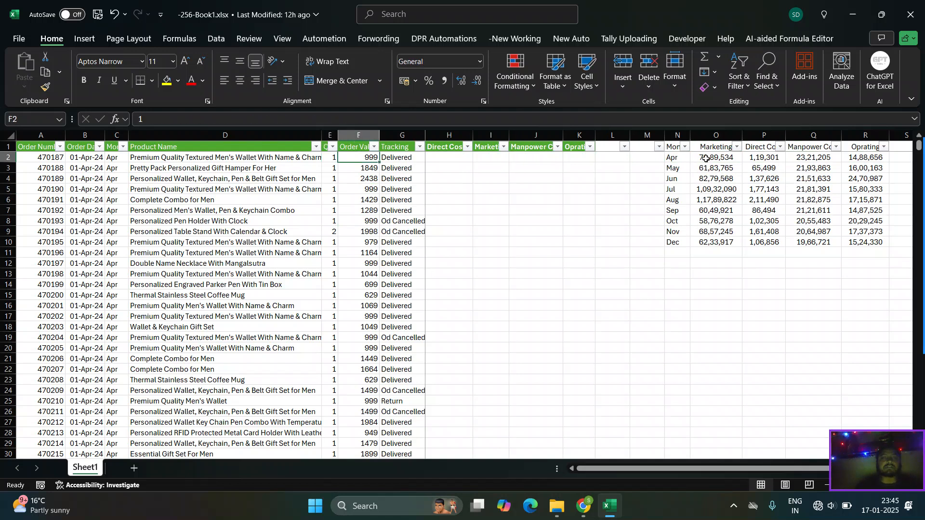
key(Right)
key(Left)
key(shift+Down)
key(shift+Down)
key(shift+Down)
key(shift+Down)
key(shift+Down)
key(shift+Down)
key(shift+Down)
key(shift+Down)
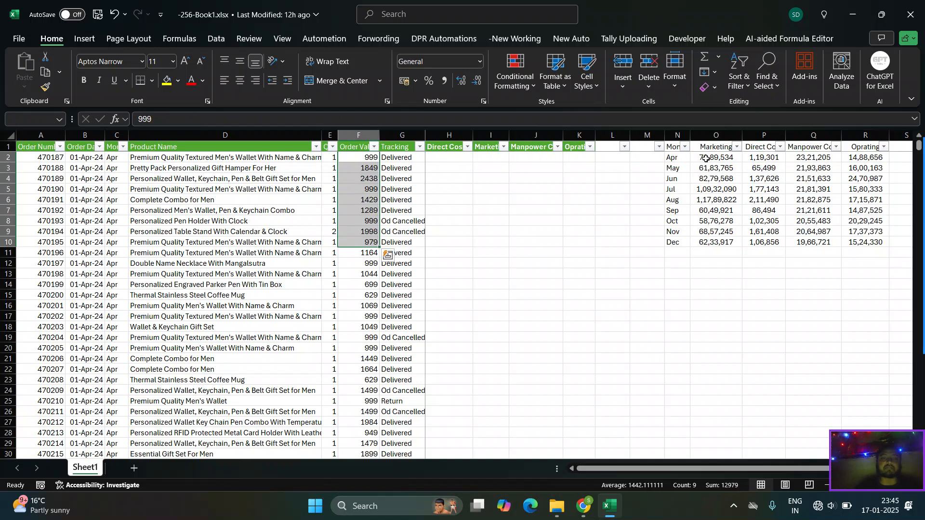
Check the April marketing cost in O2 against the order values.
key(Right)
key(Right)
key(Right)
key(Right)
key(Right)
key(Right)
key(Right)
key(Right)
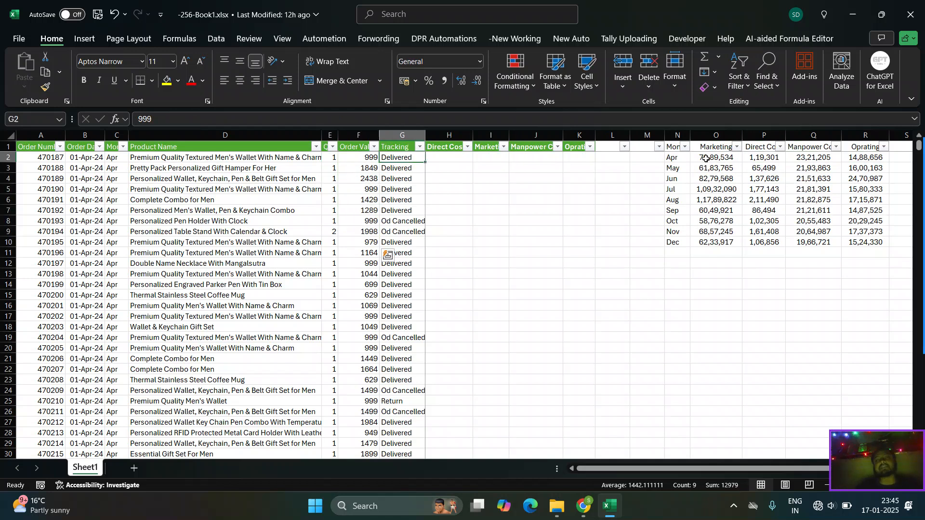
key(Right)
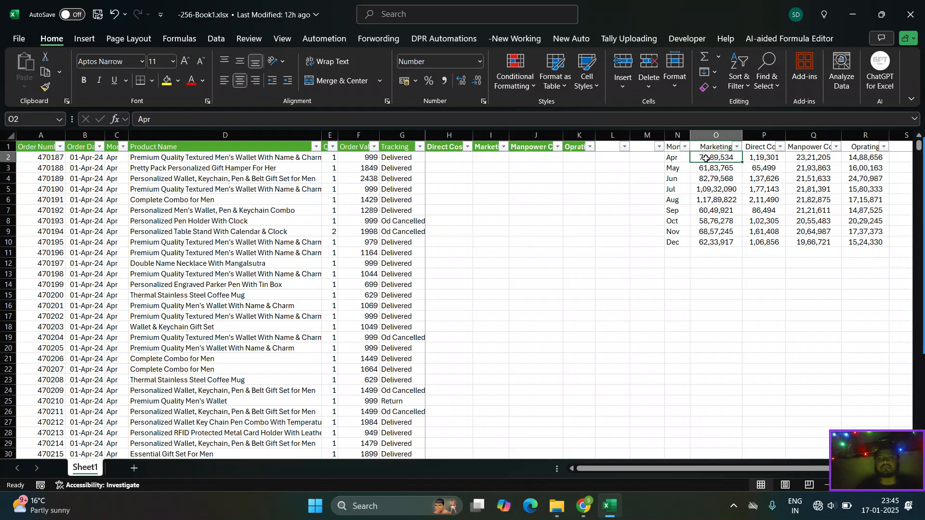
Start an IF formula in the first Direct Cost cell, H2, referring to the order's tracking status as $G2.
key(Left)
key(Left)
key(Left)
key(Left)
key(Left)
key(Left)
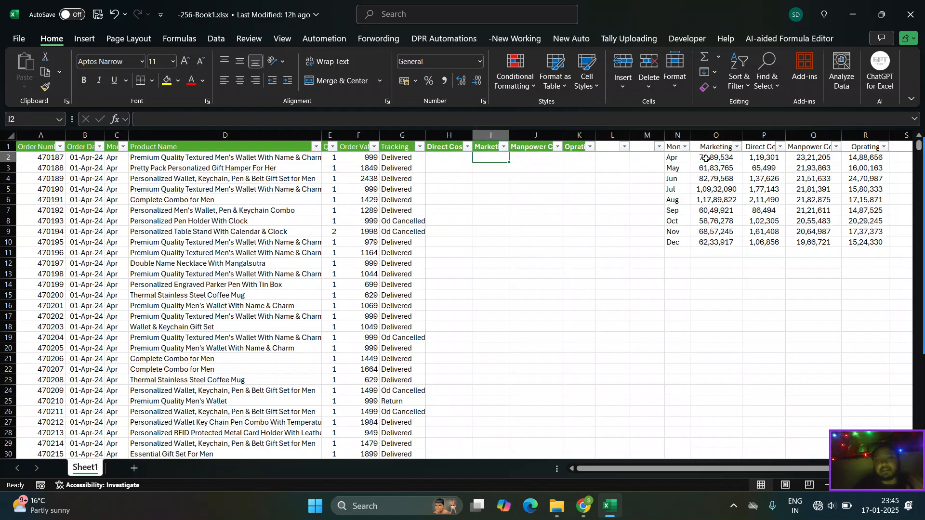
key(Left)
key(Left)
key(Right)
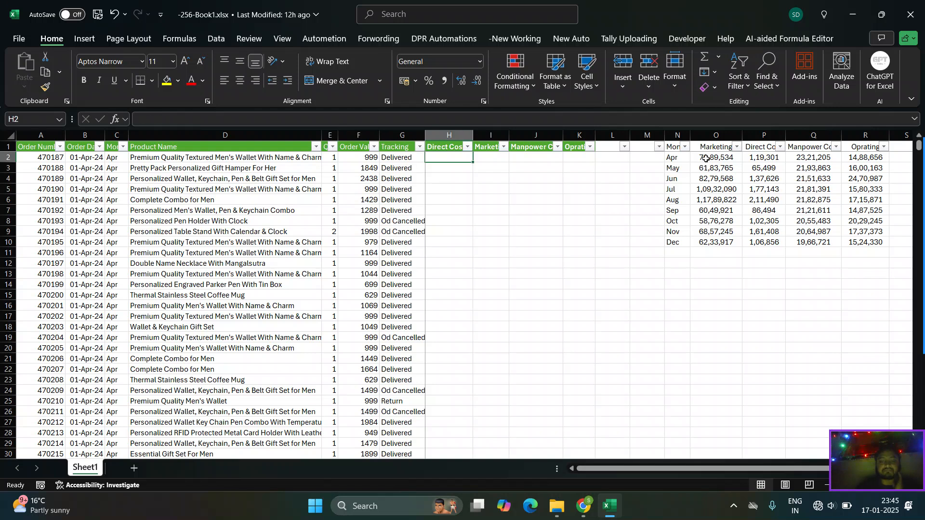
text(=)
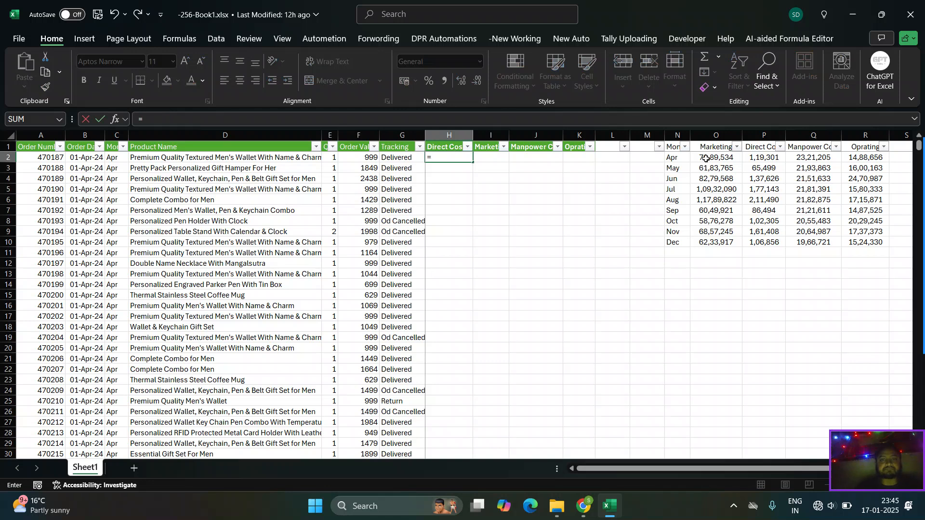
text(IF()
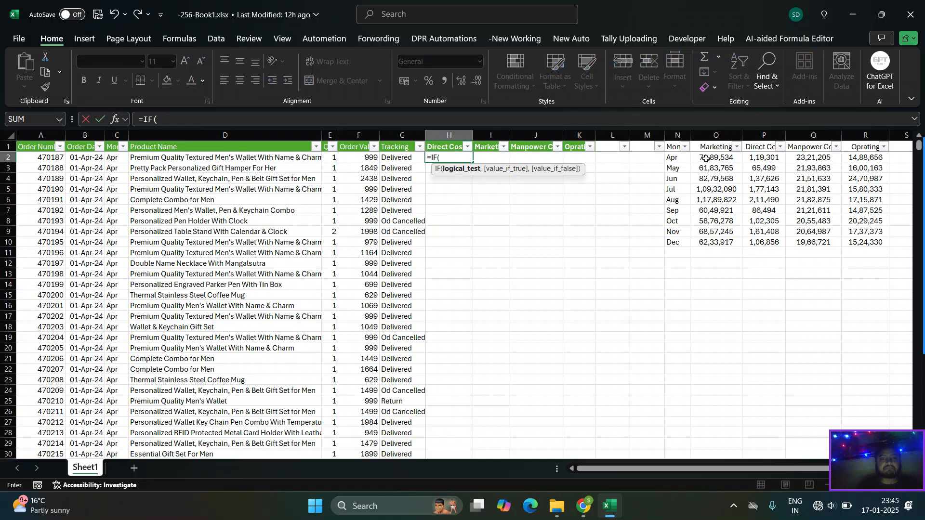
key(Left)
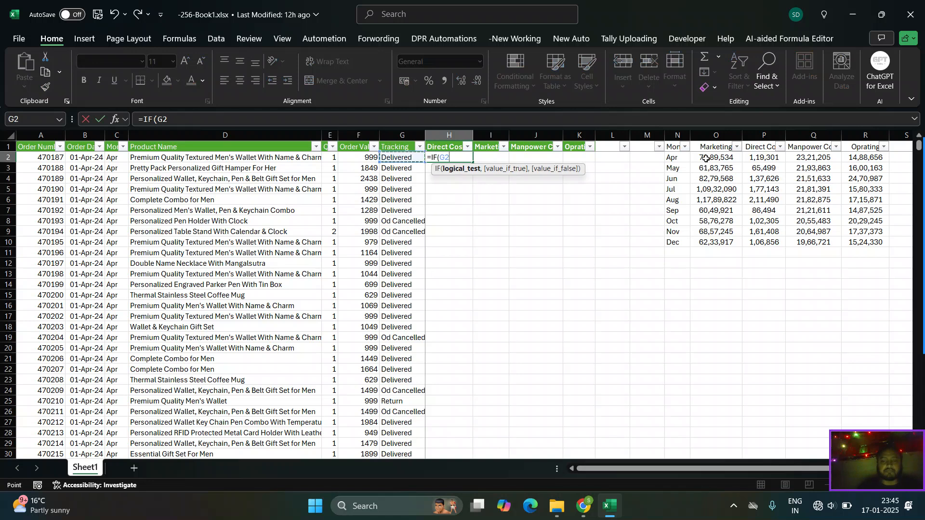
key(F4)
key(F4)
key(F4)
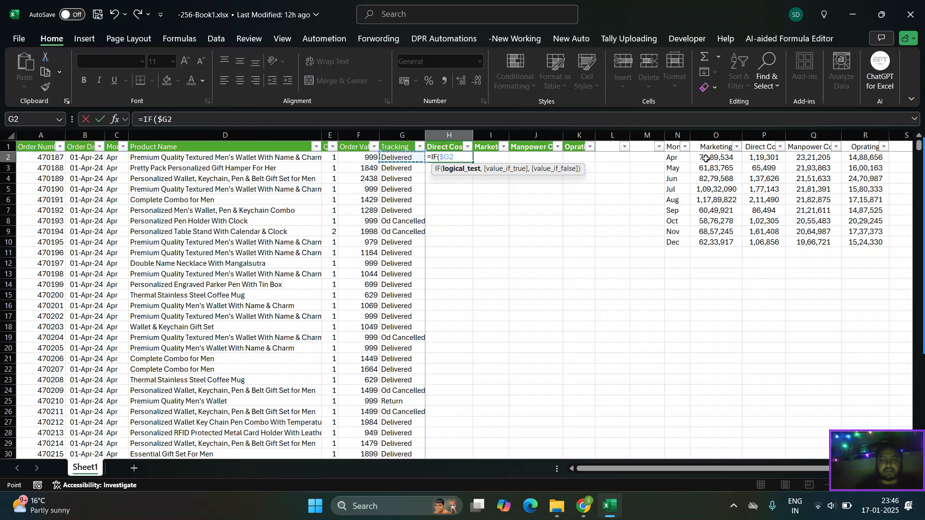
Make the IF condition in H2 test whether $G2 equals "delivered".
text(=)
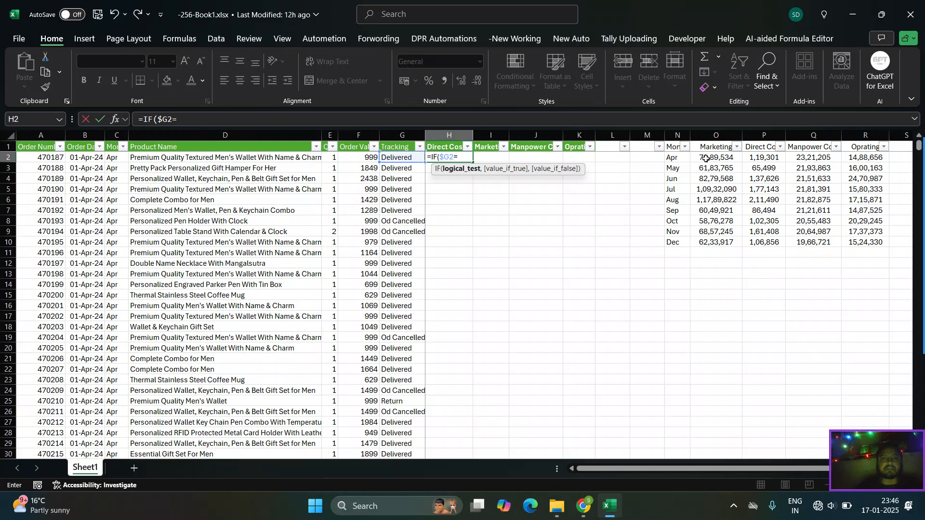
text(")
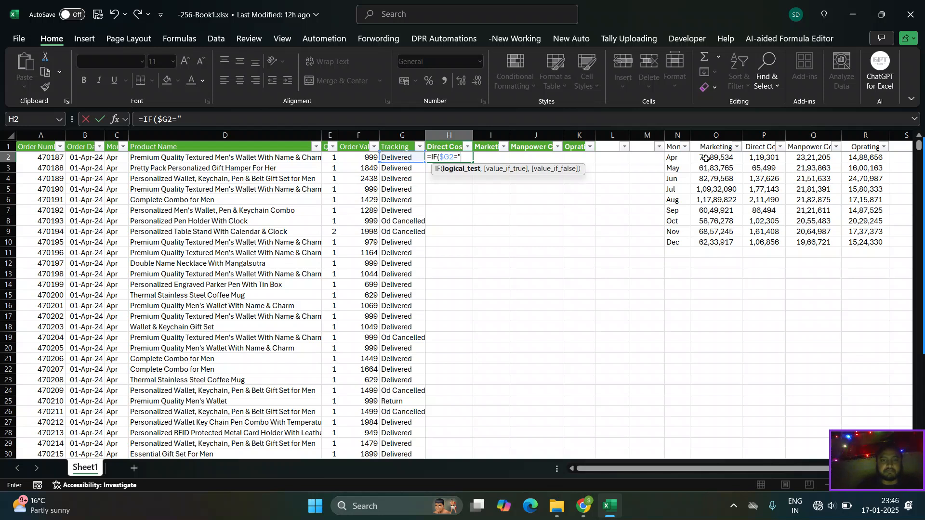
text(deliv)
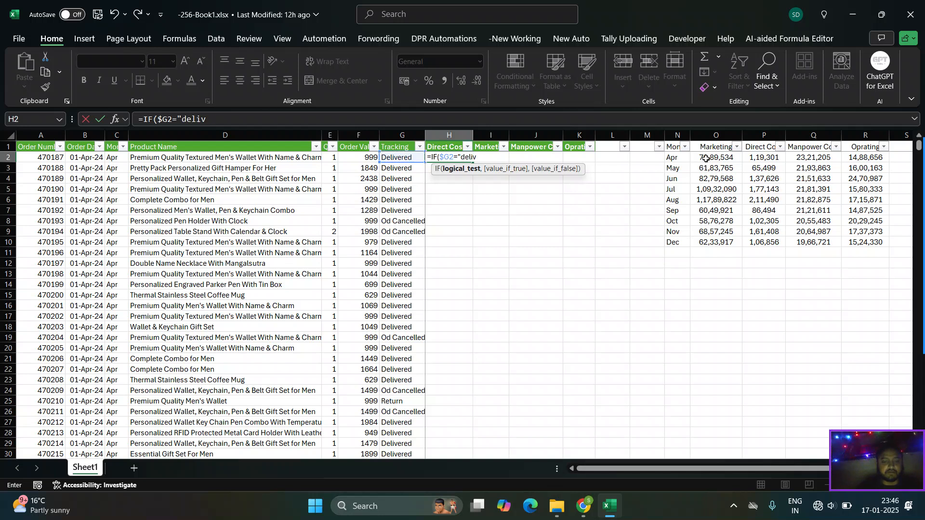
text(ered")
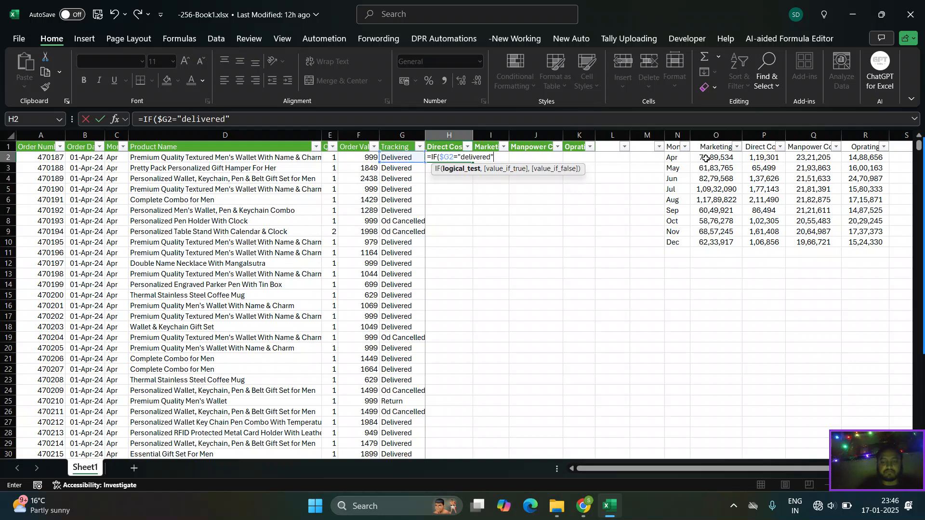
text(,)
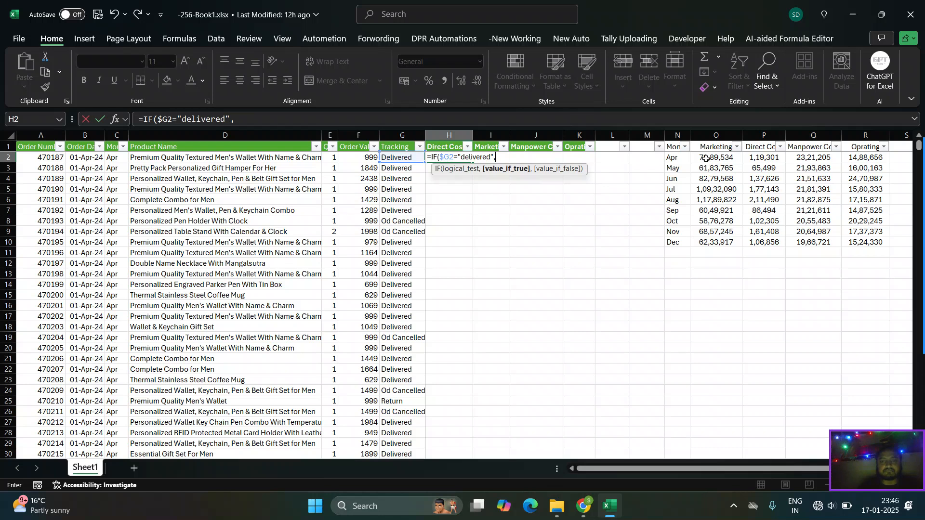
Change the comparison in the H2 formula to not equal, so the condition reads $G2<>"delivered".
key(BackSpace)
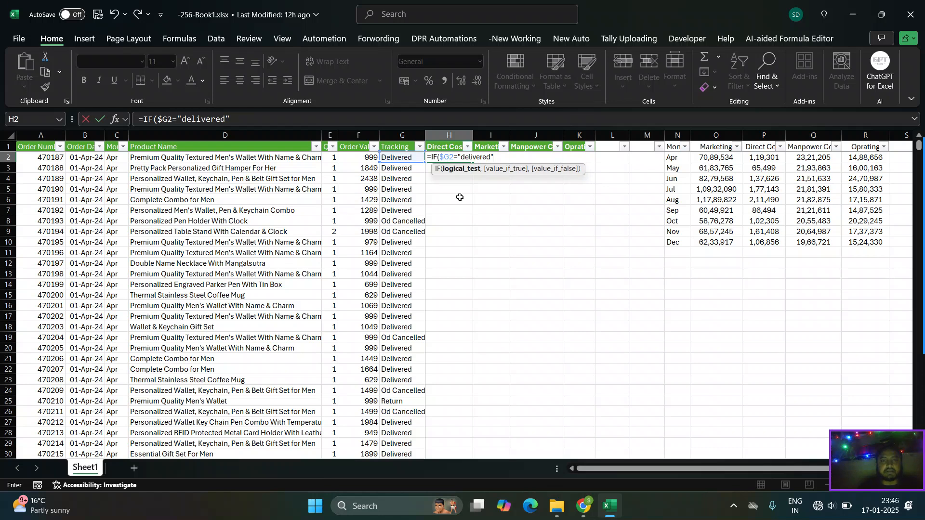
click(176, 120)
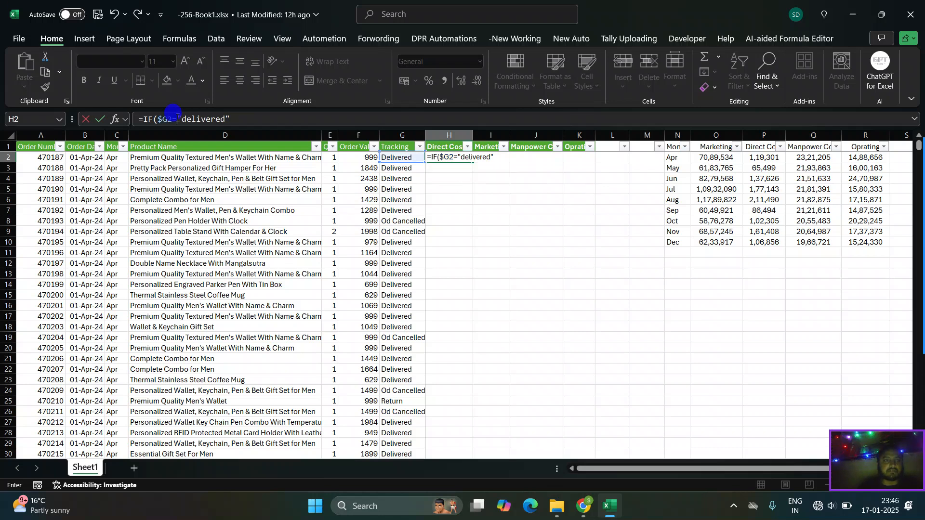
key(BackSpace)
text(<>)
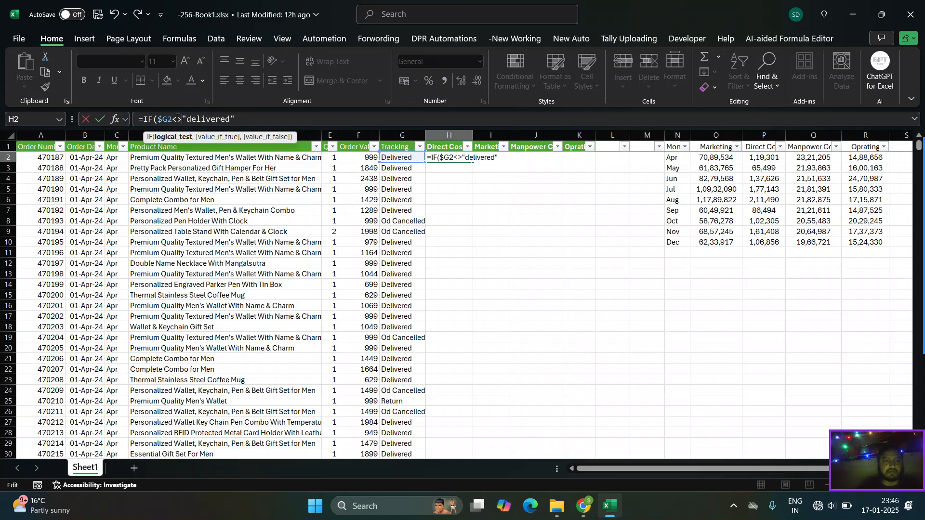
Set the IF formula's value-if-true in H2 to an empty string, "".
click(249, 120)
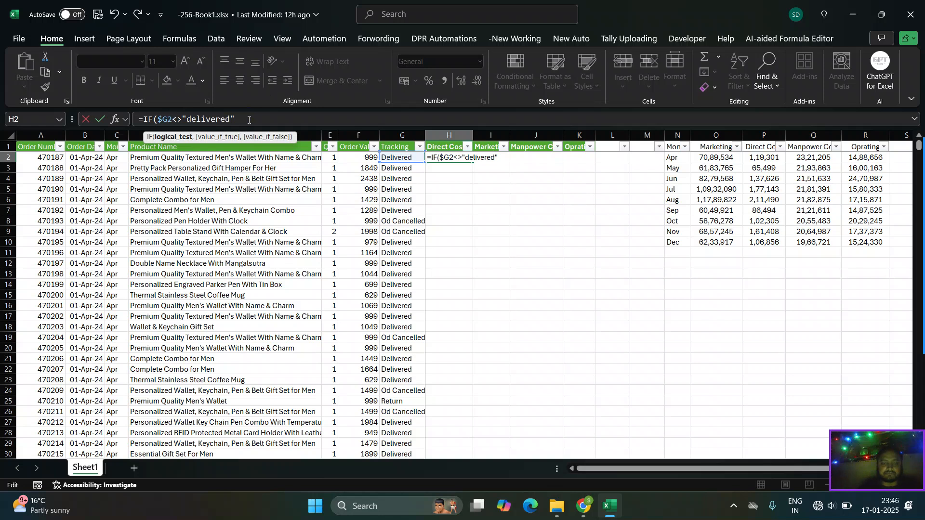
text(,)
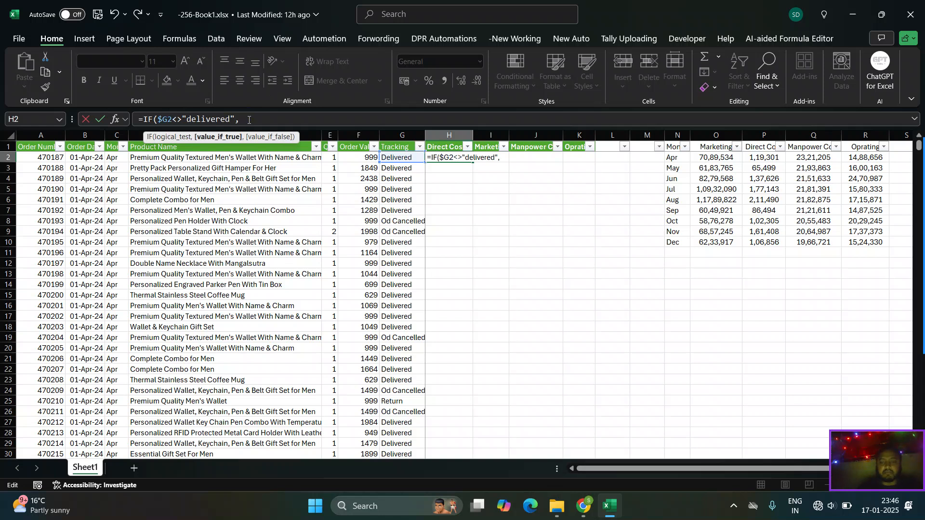
text("")
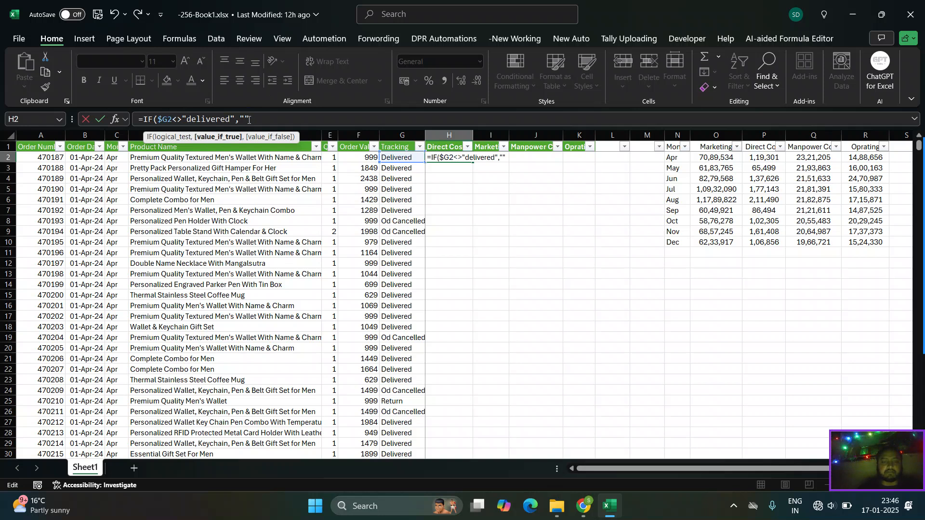
text(,)
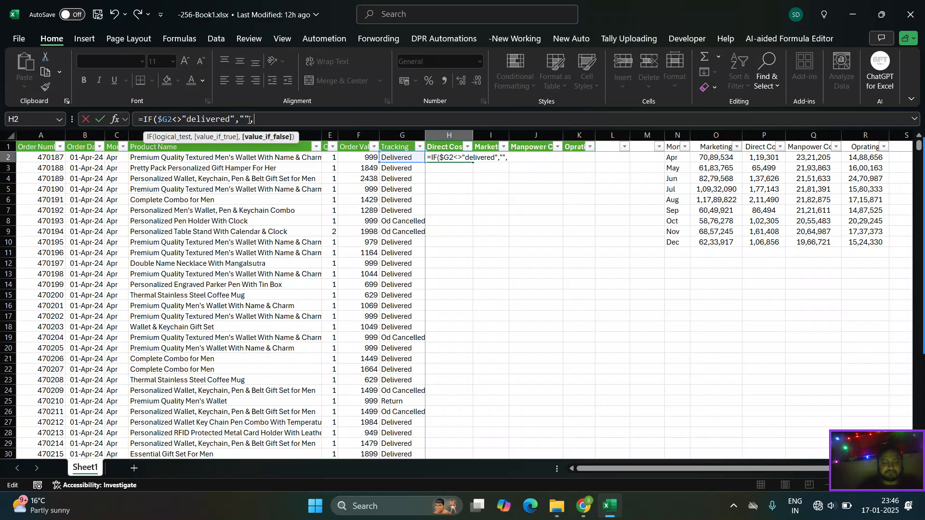
Add a VLOOKUP as the value-if-false in H2, with the order's month, $C2, as the lookup value.
text(vl)
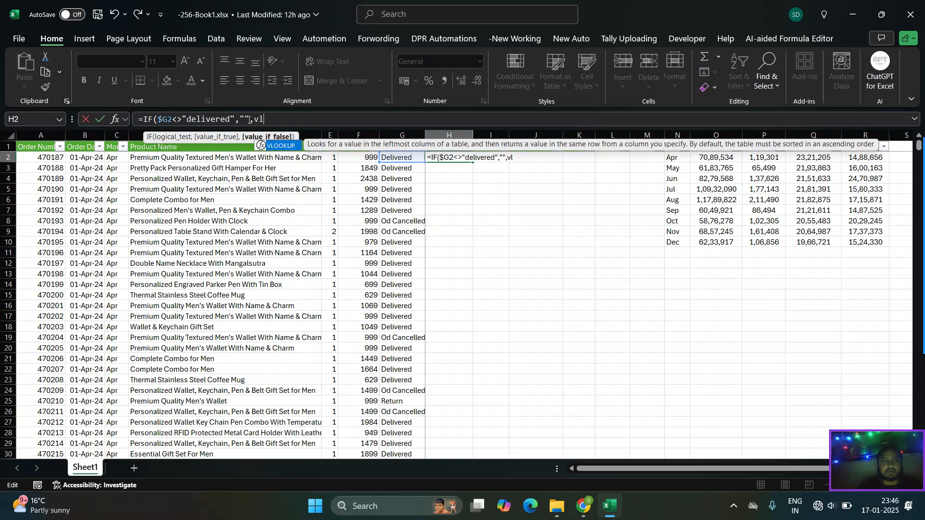
key(Tab)
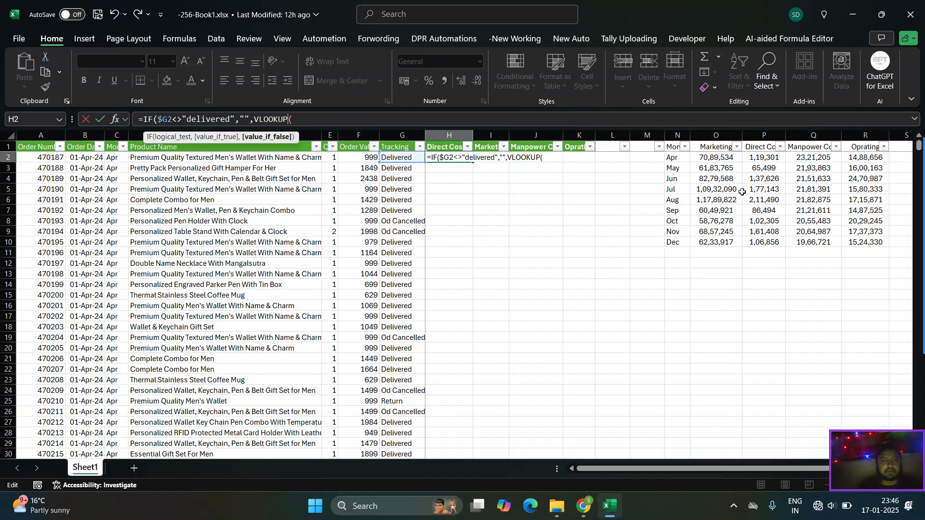
key(F2)
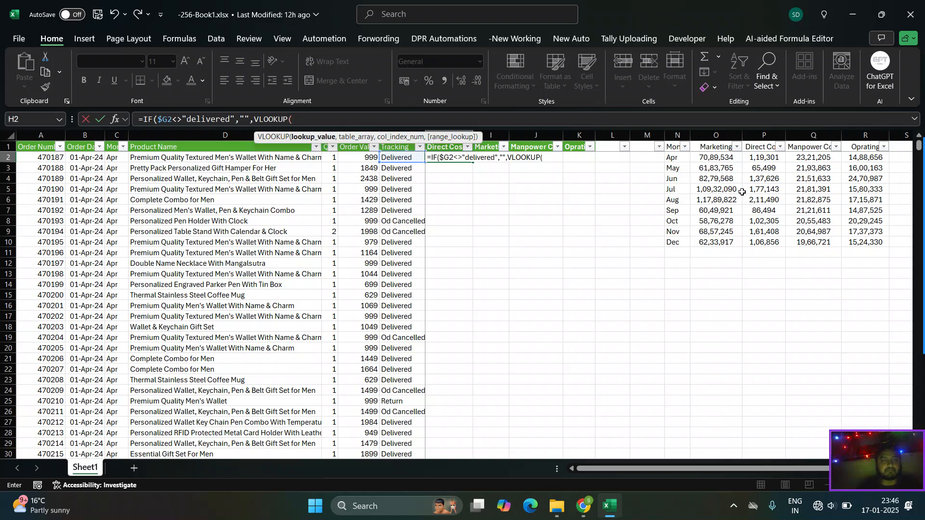
key(Left)
key(Left)
key(Left)
key(Left)
key(Left)
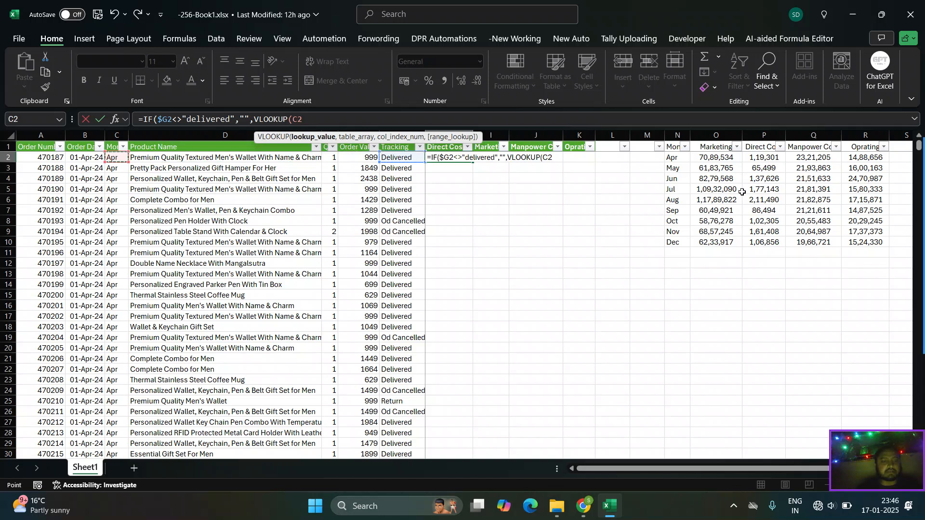
key(F4)
key(F4)
key(F4)
text(,)
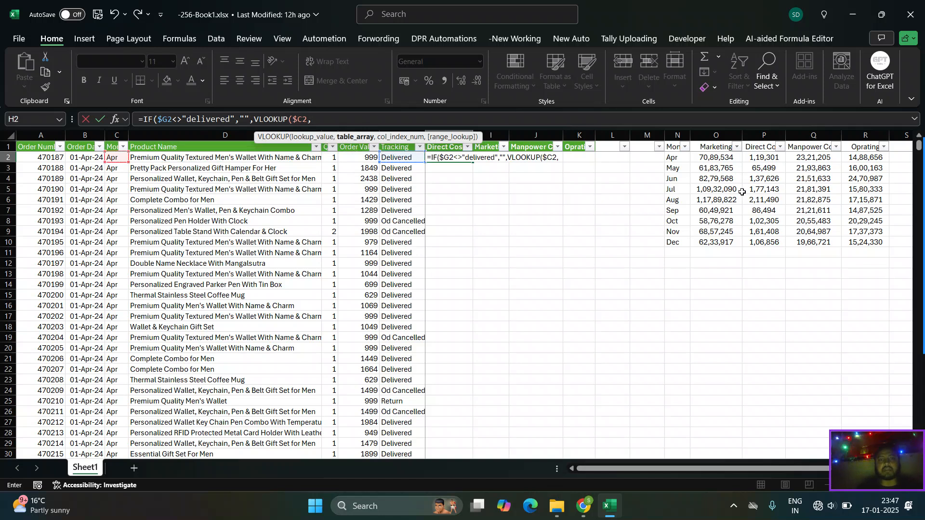
key(Right)
key(Right)
key(ctrl+Right)
key(Up)
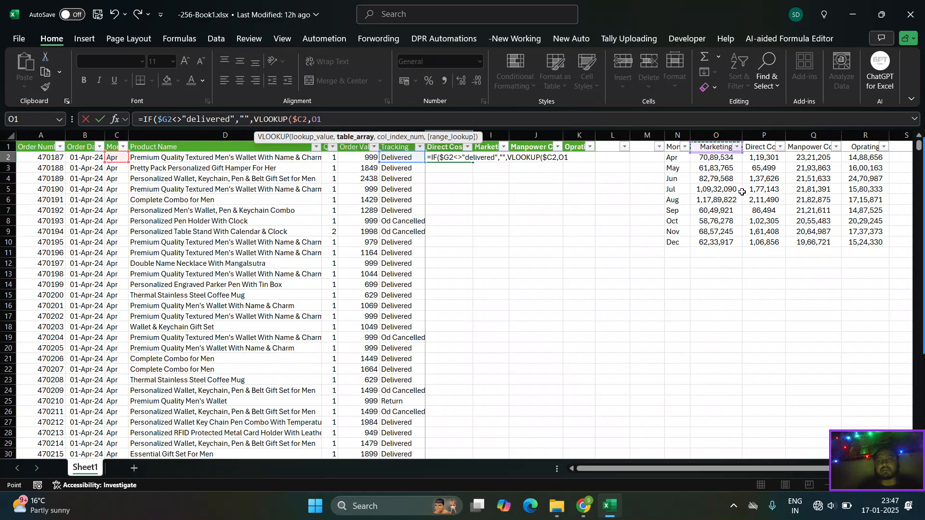
key(ctrl+shift+Down)
key(ctrl+shift+Right)
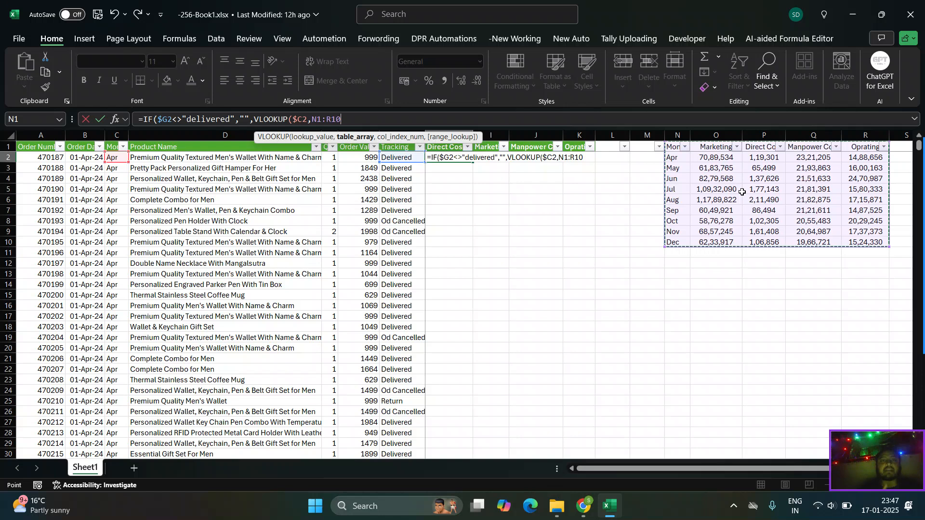
click(740, 191)
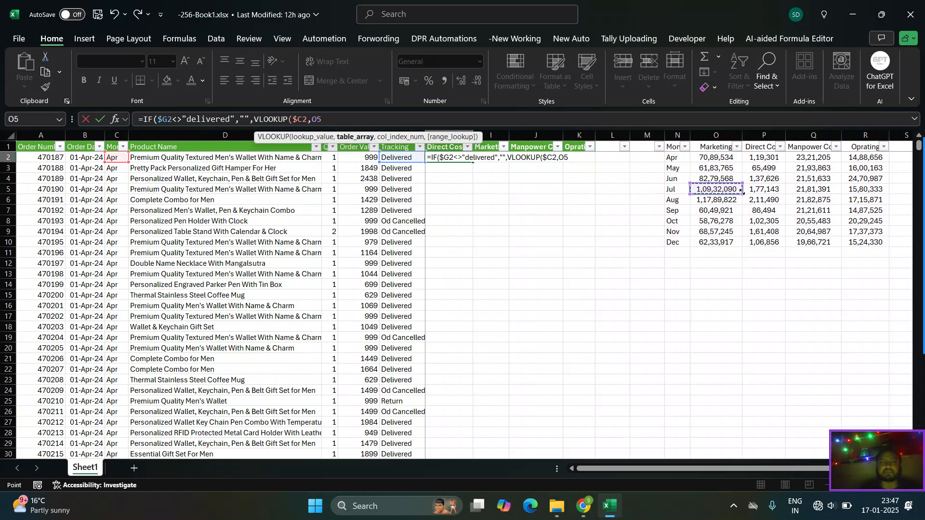
Set the VLOOKUP's table array to the monthly cost table as the absolute range $N$1:$R$10.
key(Left)
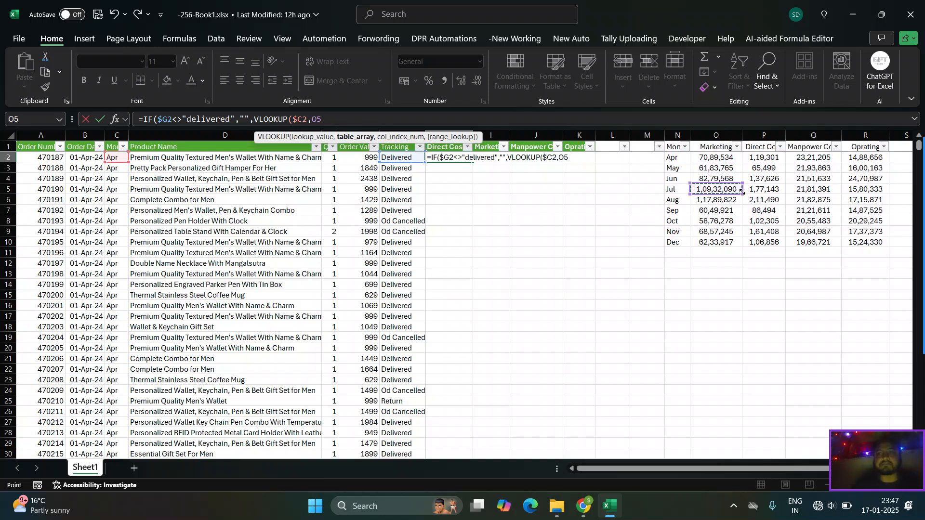
key(Up)
key(Up)
key(Up)
key(Up)
key(ctrl+shift+Right)
key(ctrl+shift+Down)
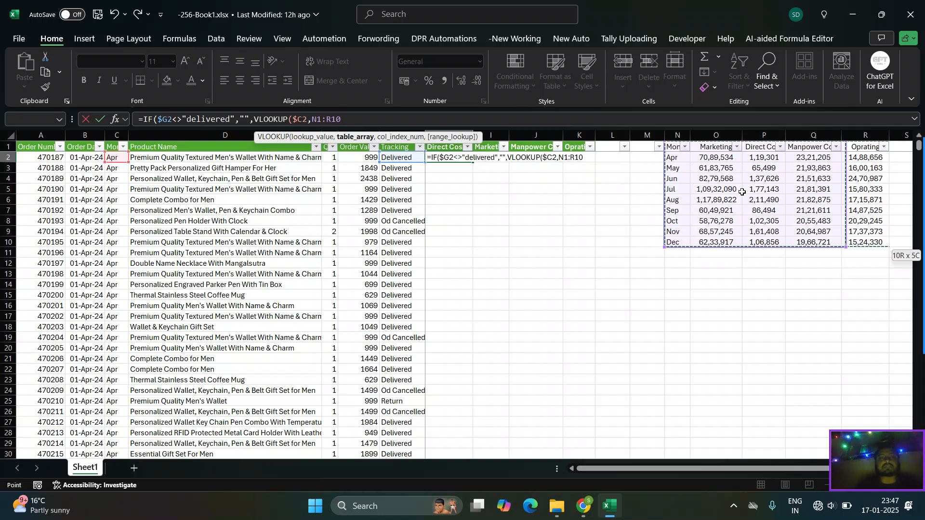
key(F4)
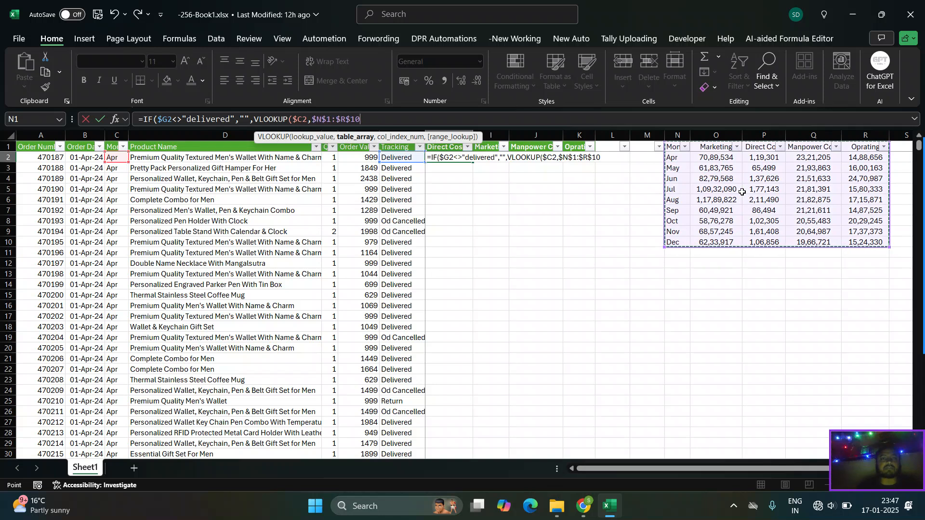
Add a MATCH function as the VLOOKUP's column index, with the Direct Cost header, H$1, as its lookup value.
text(,)
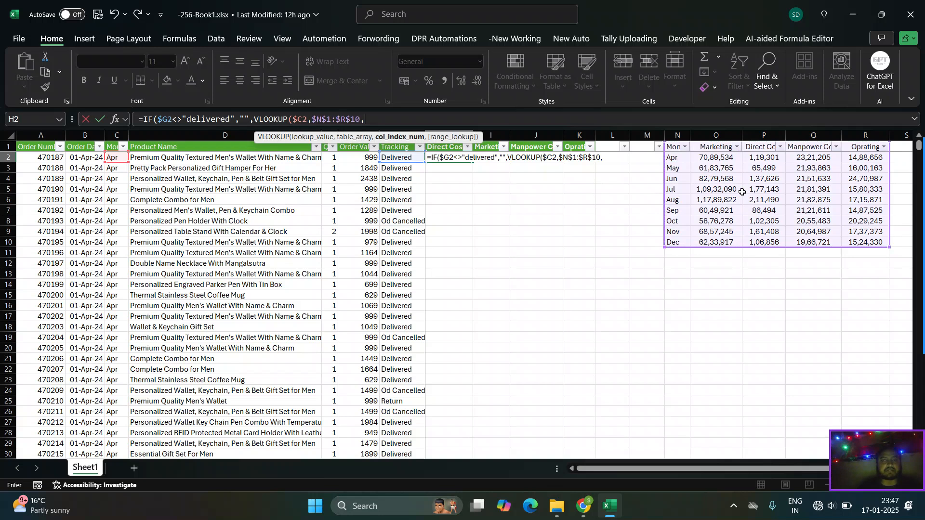
text(MATCH()
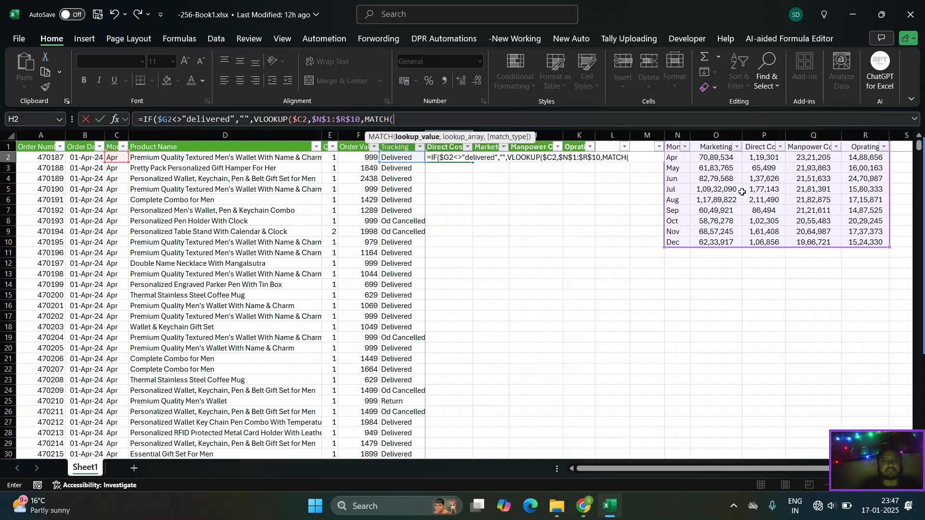
key(Up)
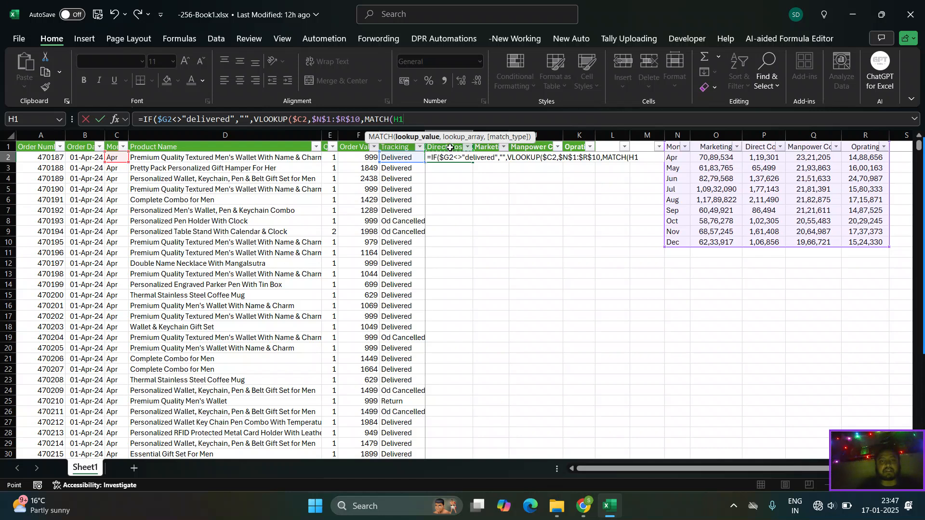
key(F4)
key(F4)
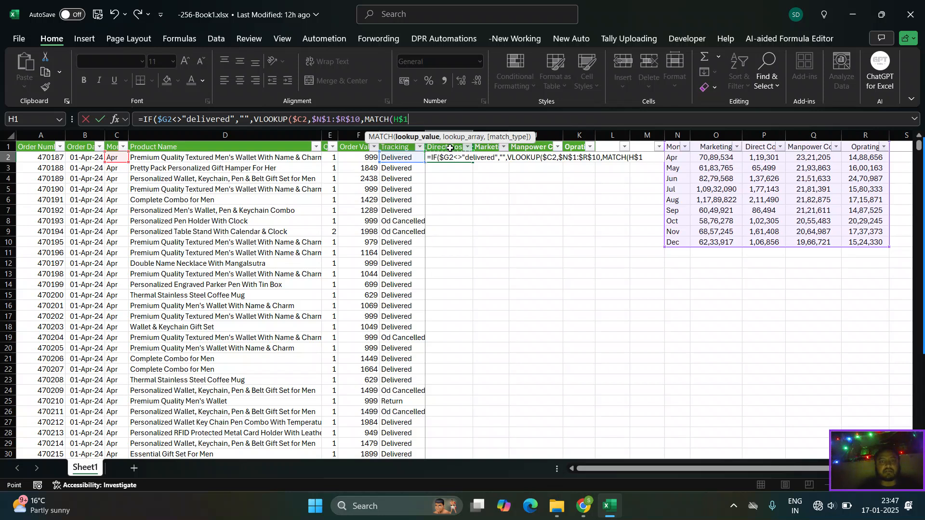
Set the MATCH lookup array to the cost table's header row, $N$1:$R$1, and close both MATCH and VLOOKUP with exact match, 0.
text(,)
key(Right)
key(Right)
key(Right)
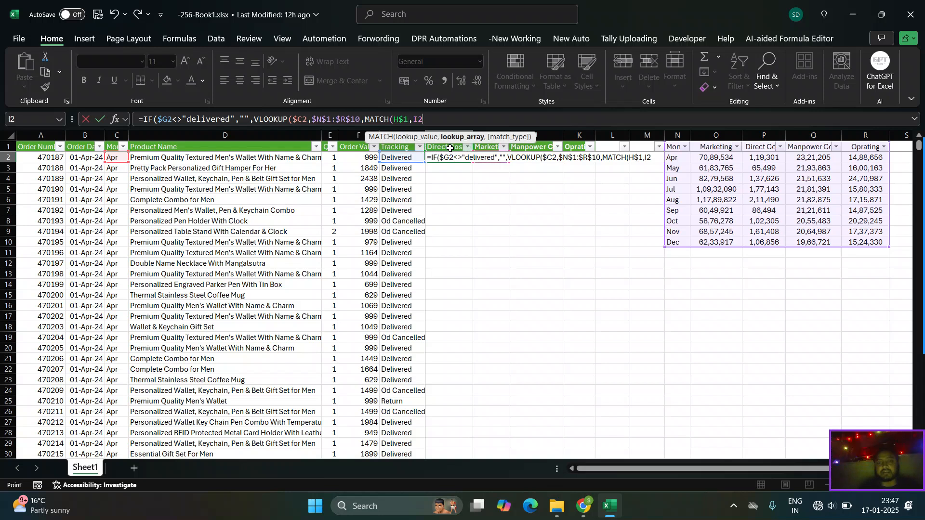
key(Up)
key(Right)
key(Right)
key(Right)
key(shift+Right)
key(shift+Right)
key(shift+Right)
key(shift+Right)
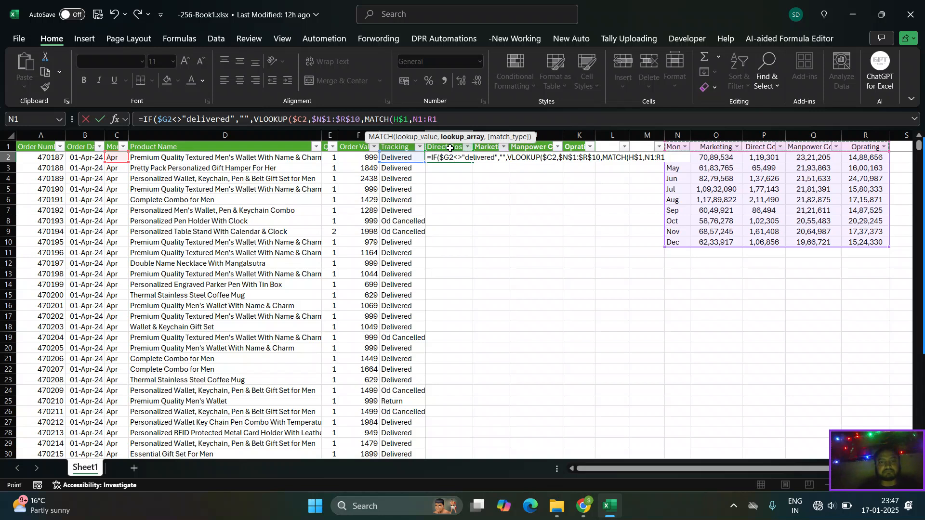
key(F4)
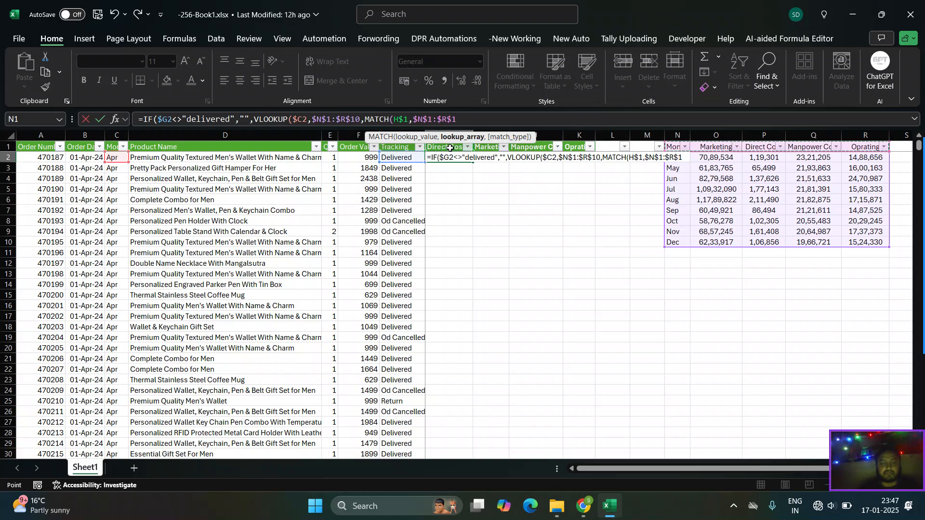
text(,0))
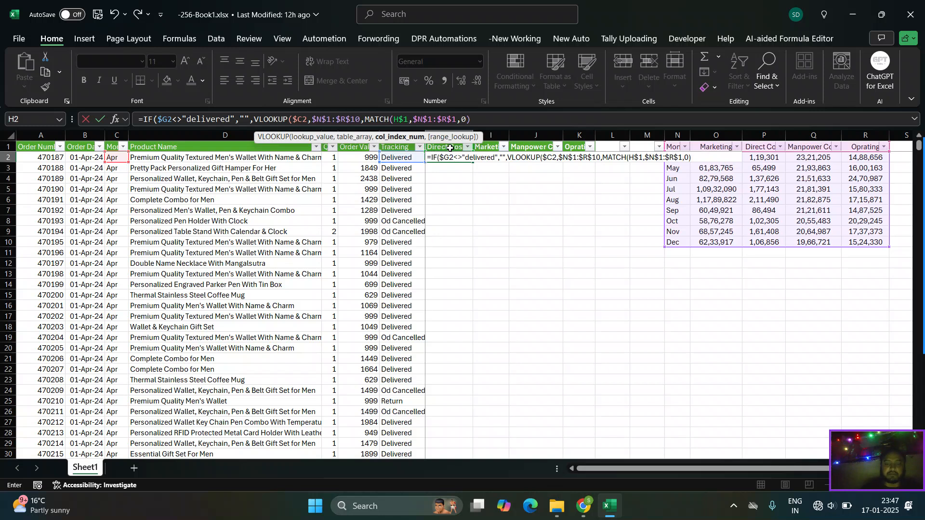
text(,0))
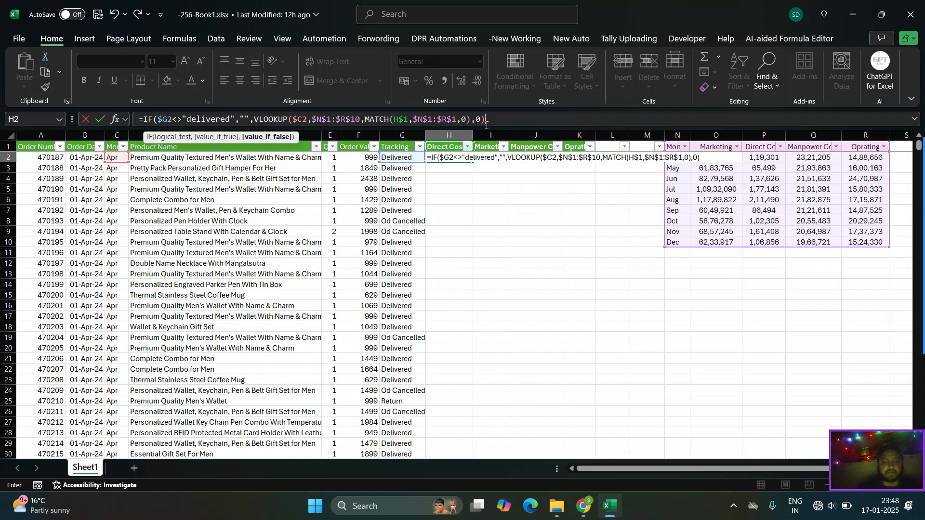
Multiply the VLOOKUP result by the order value, referenced as $F2.
text(*)
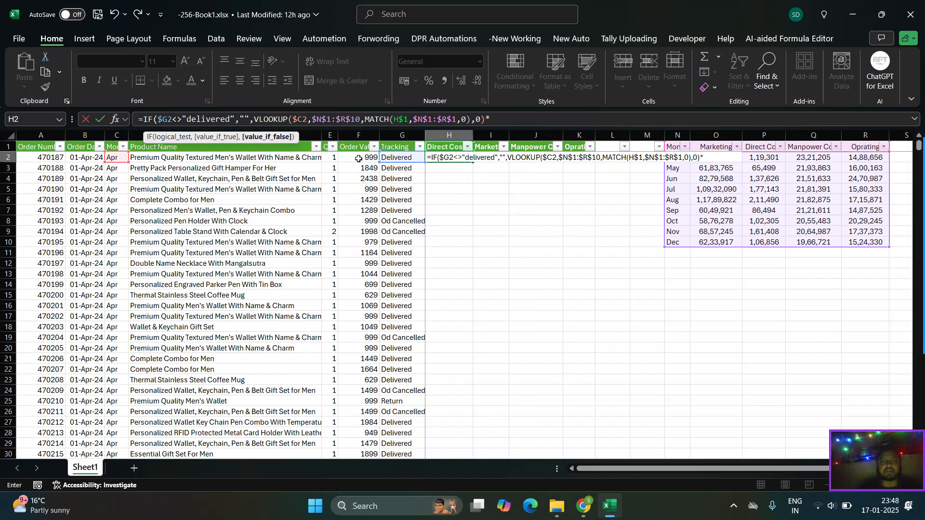
click(359, 158)
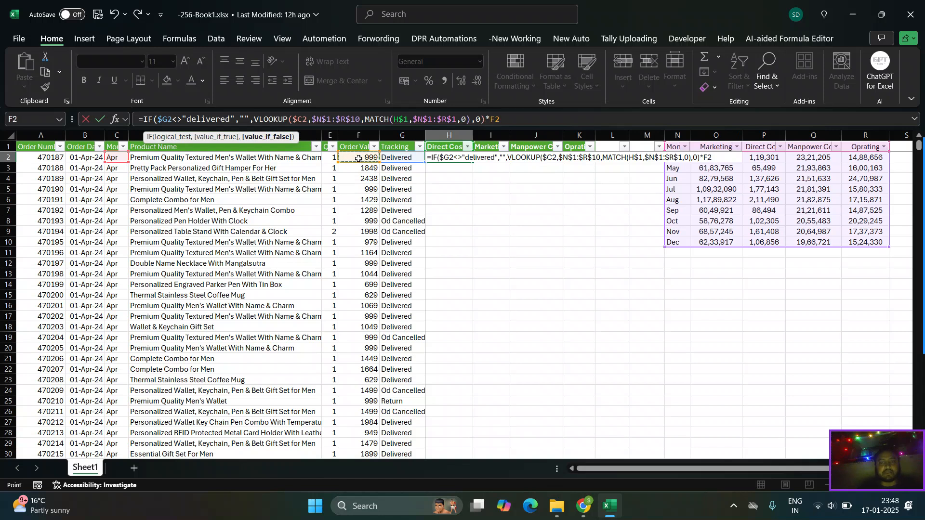
key(F4)
key(F4)
key(F4)
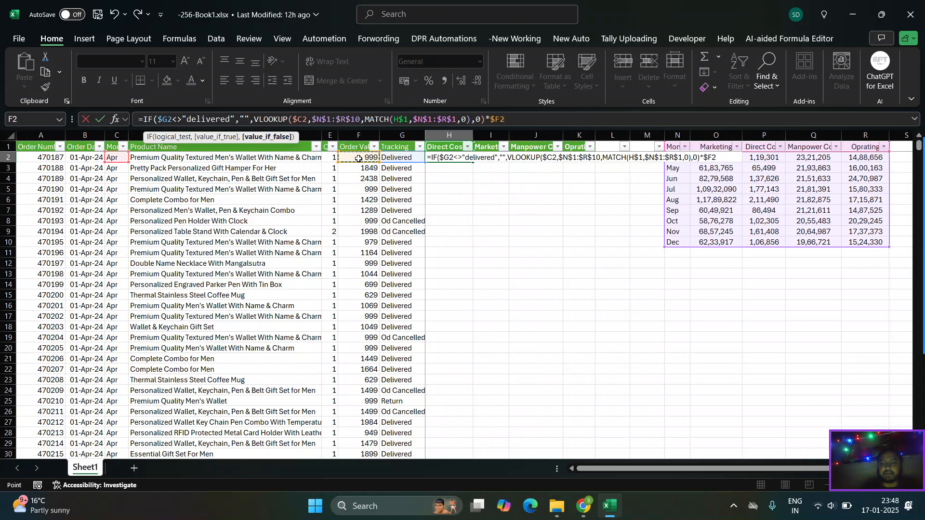
Add a division by a SUMIFS function to the H2 formula.
text(/)
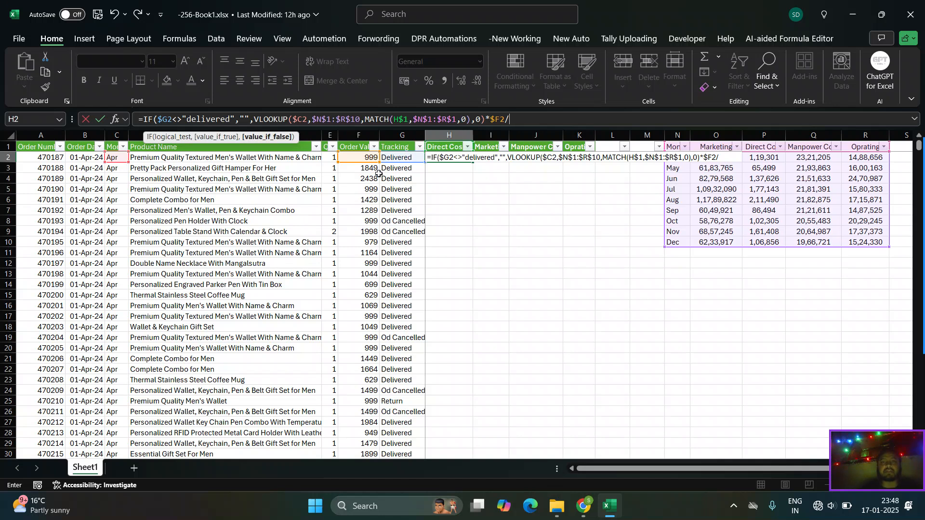
text(sum)
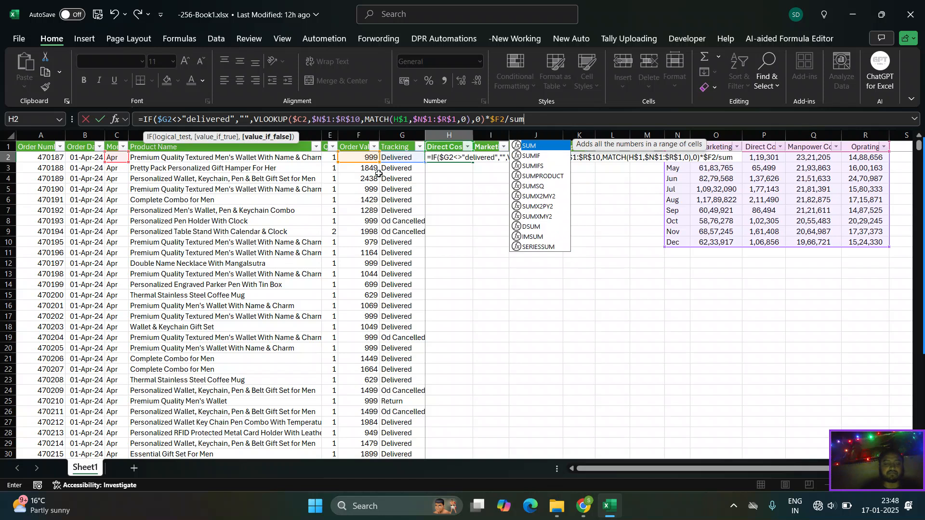
text(ifs)
key(Tab)
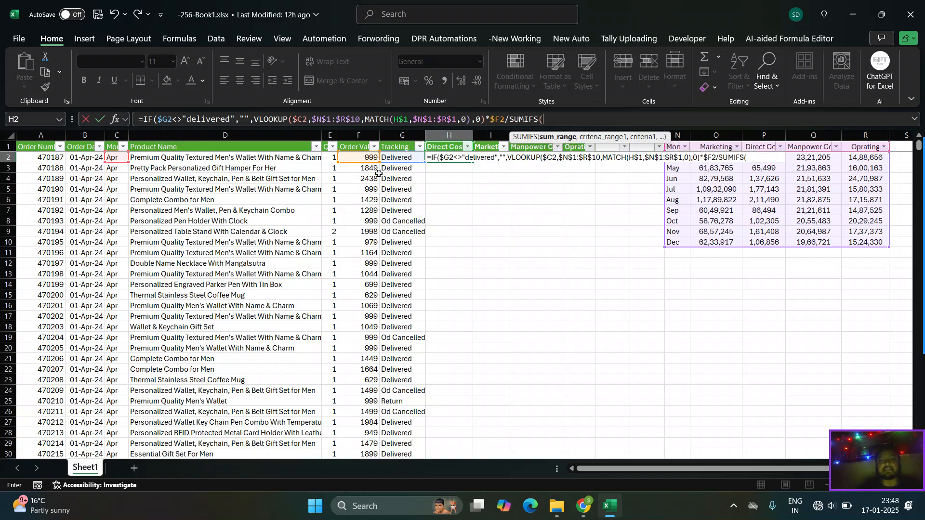
key(Left)
key(Left)
key(Left)
key(Left)
key(Left)
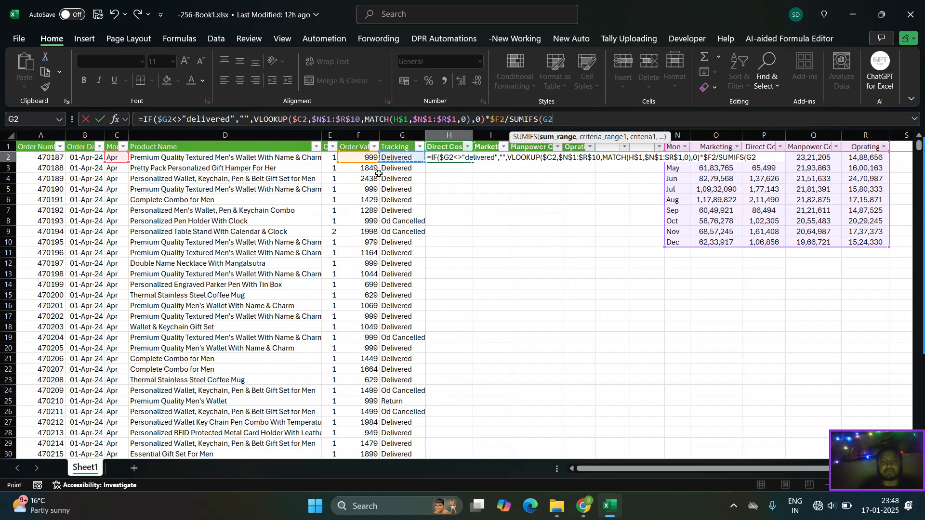
key(ctrl+space)
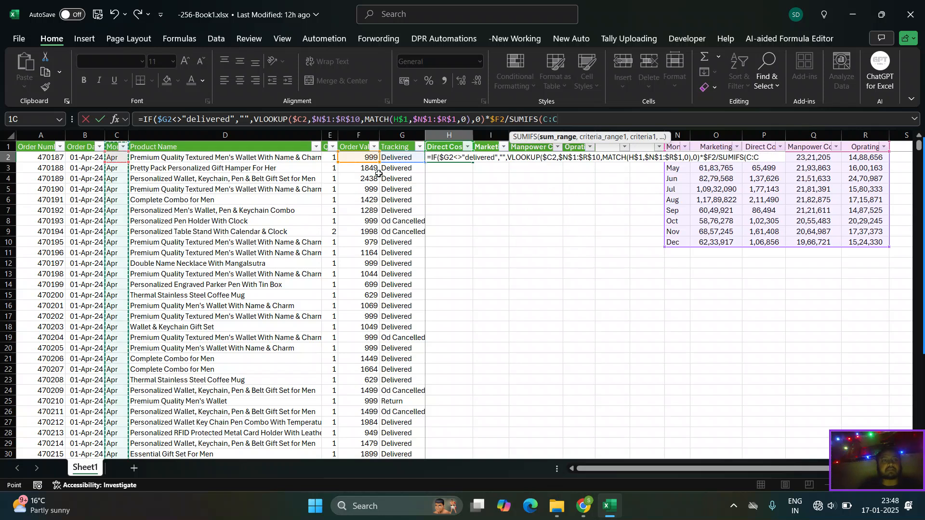
key(F4)
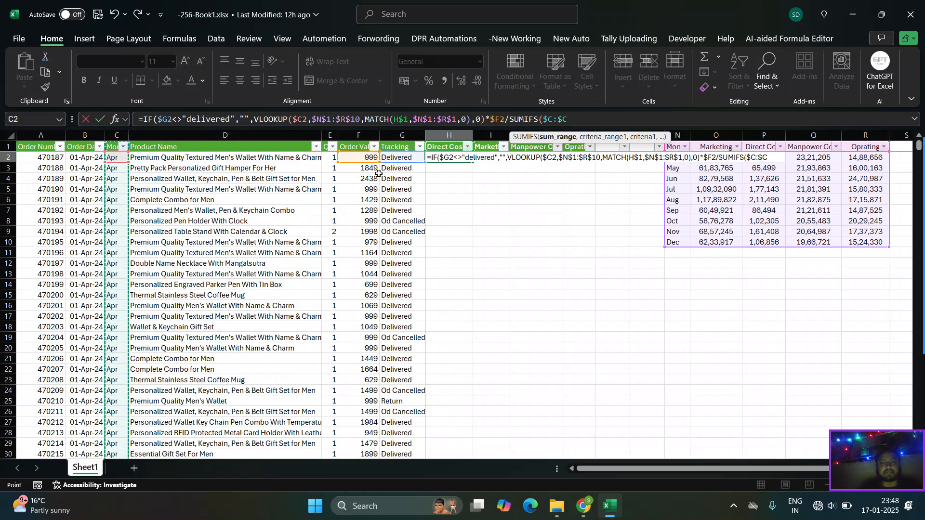
Set the SUMIFS sum range to the whole order value column, $F:$F.
key(Left)
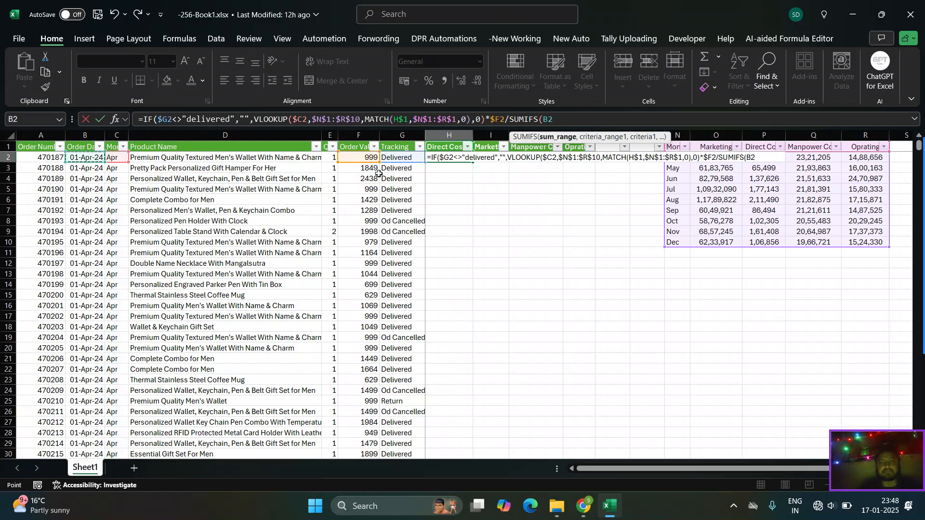
key(Right)
key(Right)
key(Right)
key(Right)
key(ctrl+space)
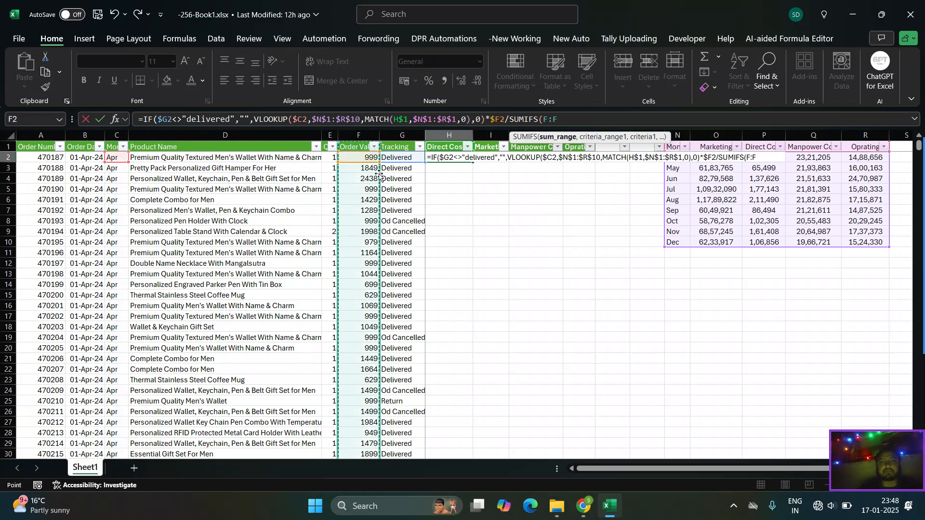
key(F4)
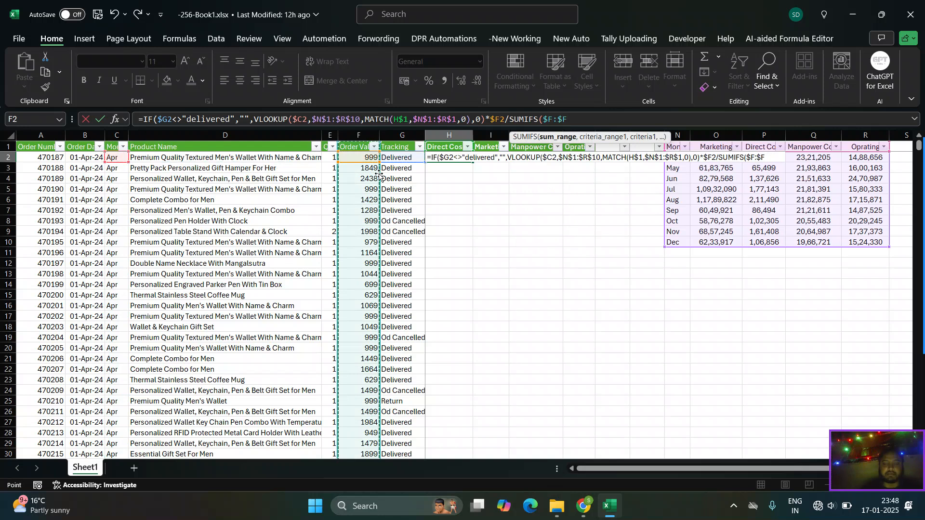
Set the first SUMIFS criteria range to the whole month column, $C:$C.
text(,)
key(Left)
key(Left)
key(Left)
key(Left)
key(Left)
key(Left)
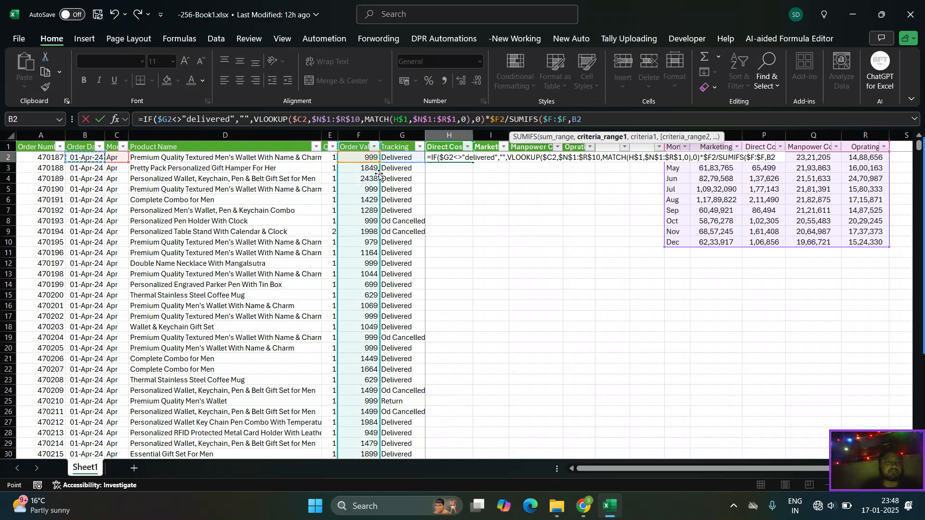
key(Right)
key(ctrl+space)
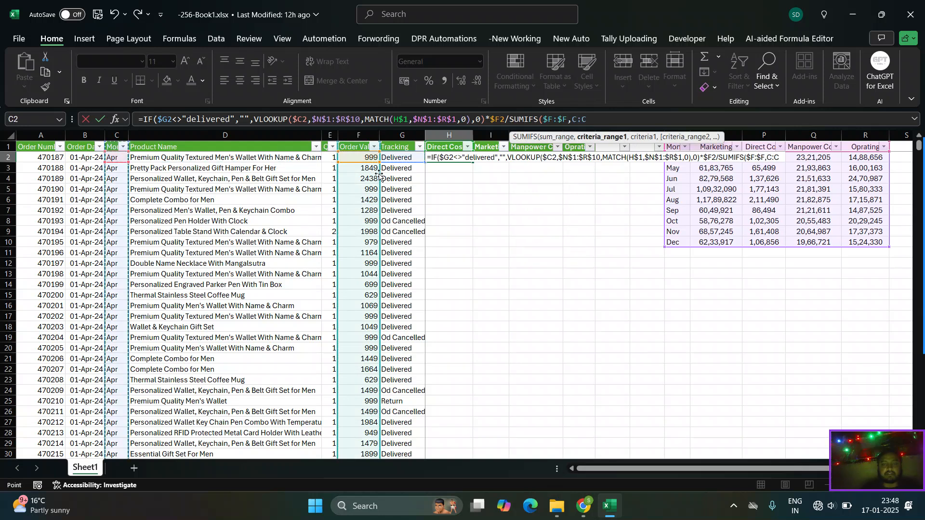
key(F4)
Set the first SUMIFS criterion to the order's month in C2.
text(,)
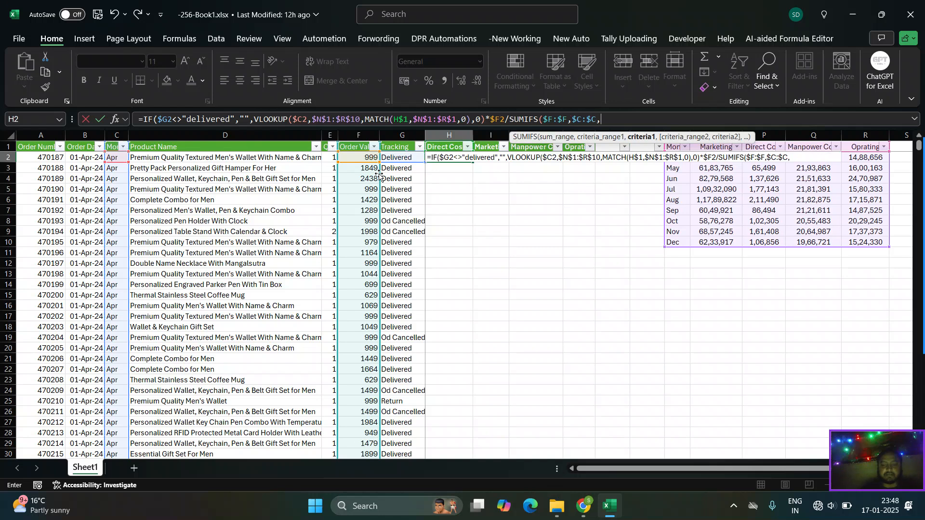
key(Left)
key(Left)
key(Left)
key(Left)
key(Left)
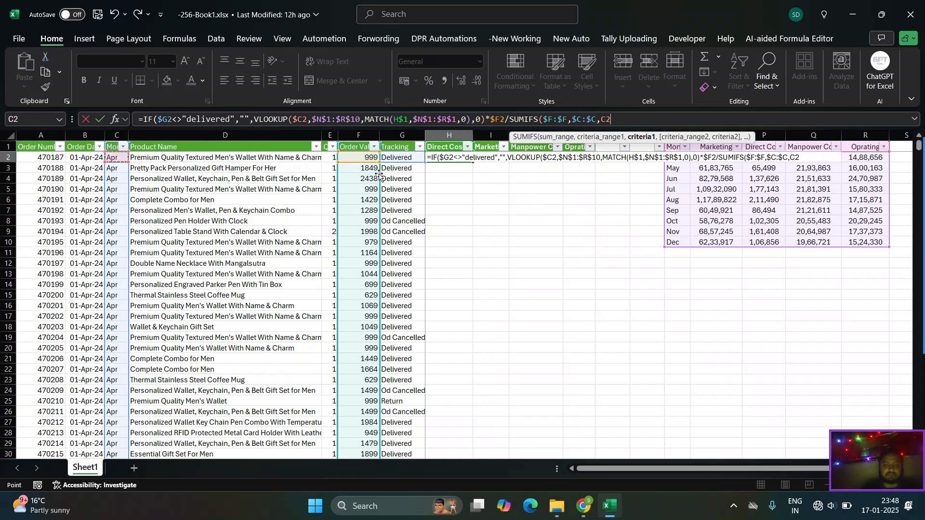
Add a second SUMIFS condition on the whole tracking column, $G:$G, with the criterion "Delivered".
text(,)
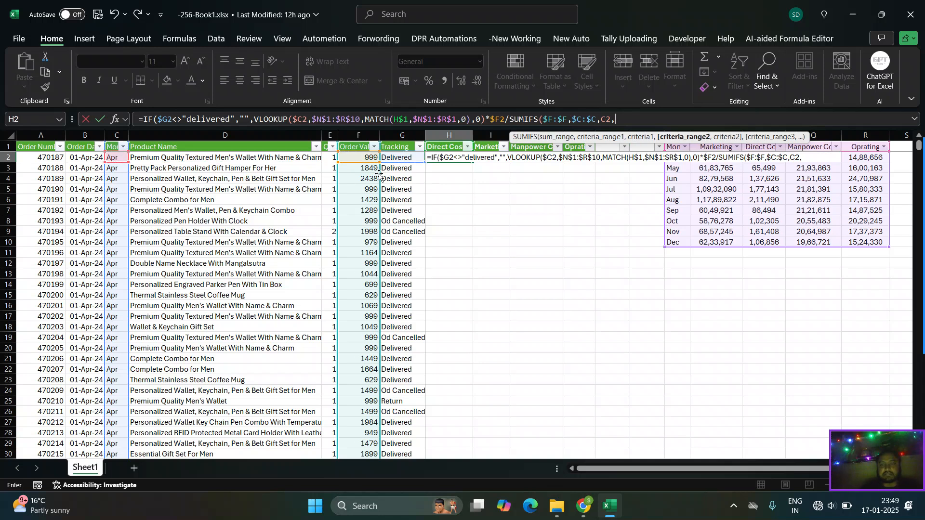
key(Left)
key(Left)
key(Right)
key(ctrl+space)
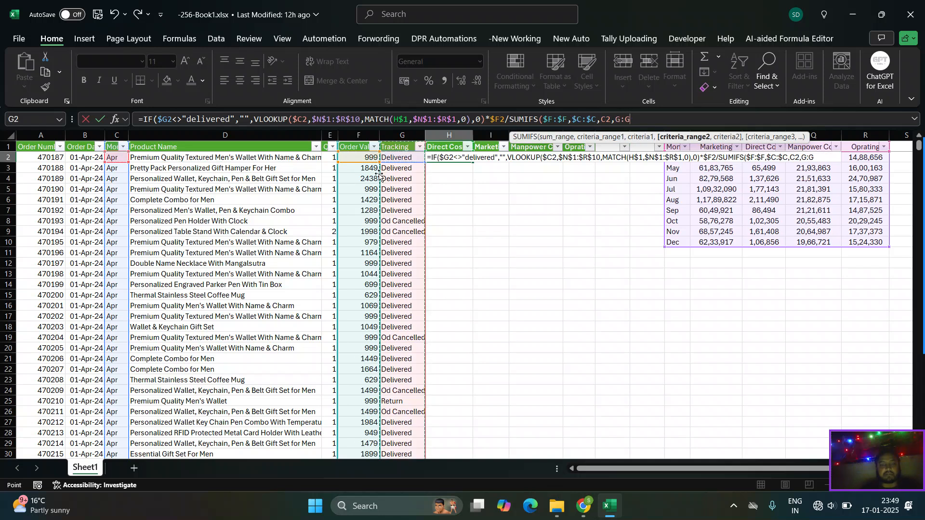
key(F4)
text(,)
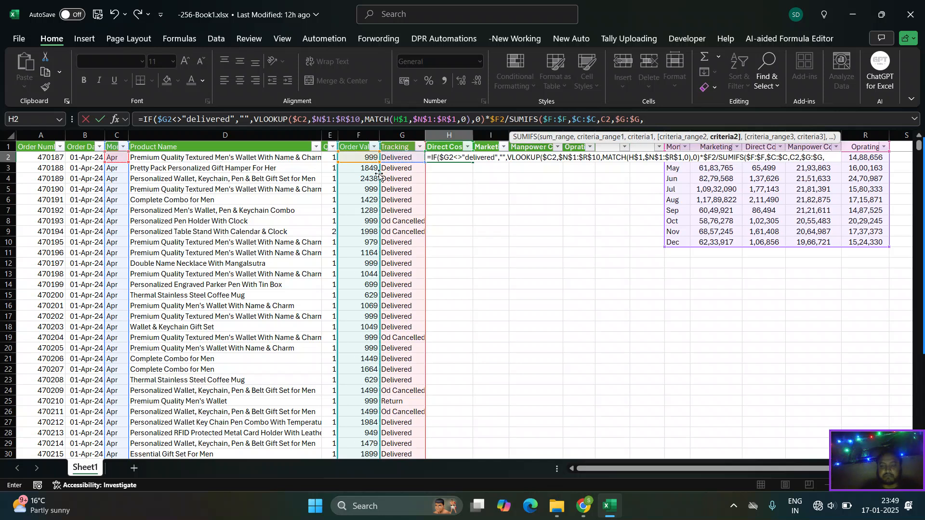
text("Deliv)
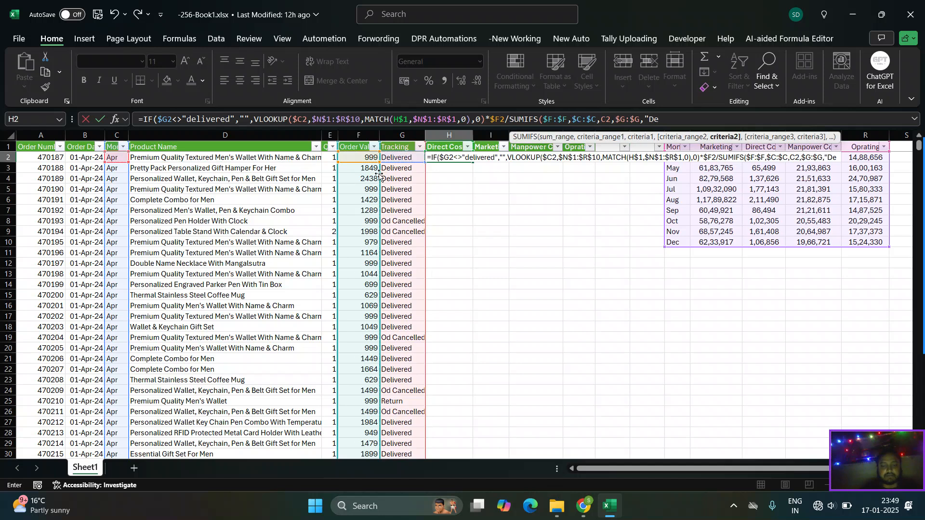
text(ered)
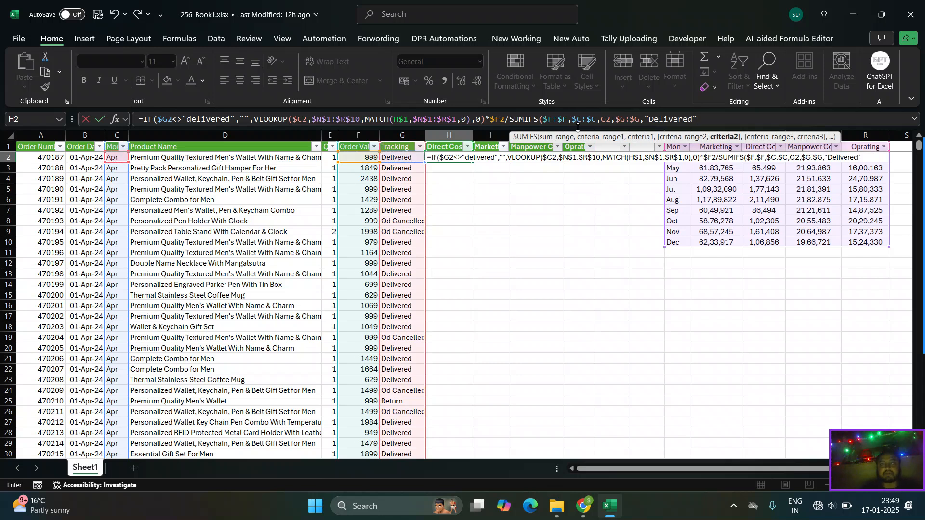
Lock the column of the first SUMIFS criterion so it reads $C2.
click(605, 119)
key(F4)
key(F4)
key(F4)
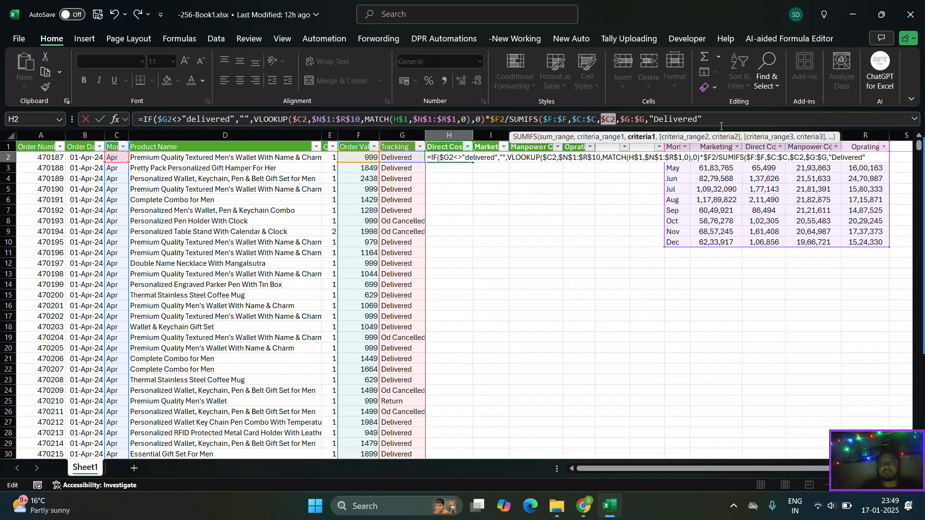
Close the SUMIFS and commit the H2 formula, accepting the suggested correction that adds the final parenthesis.
click(718, 115)
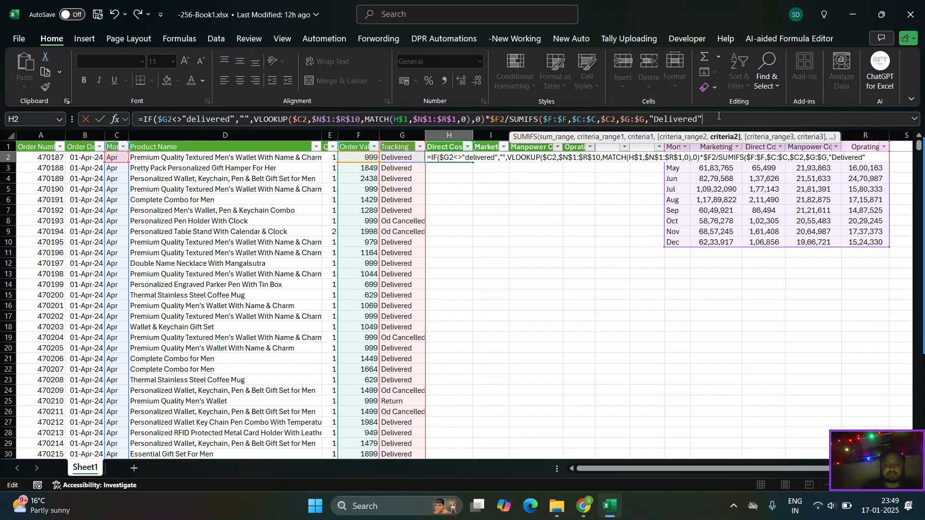
text())
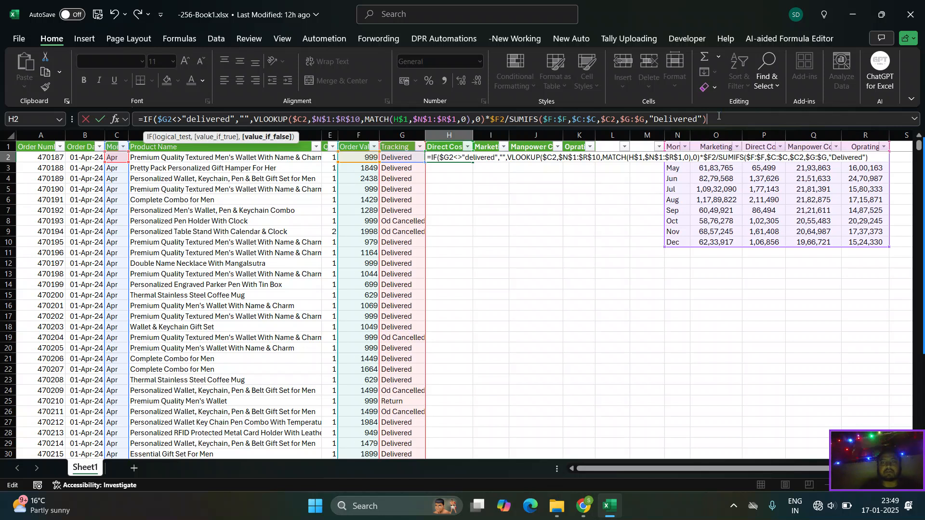
key(Return)
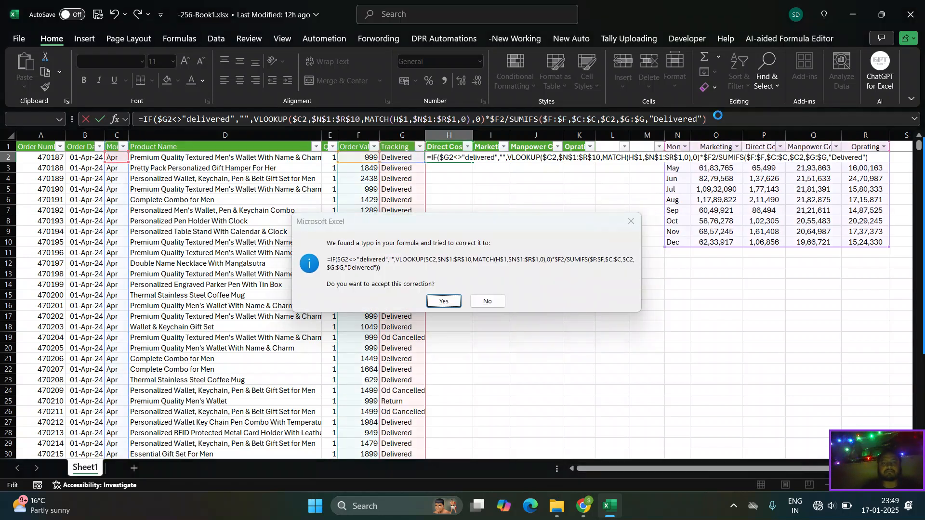
key(Return)
key(Up)
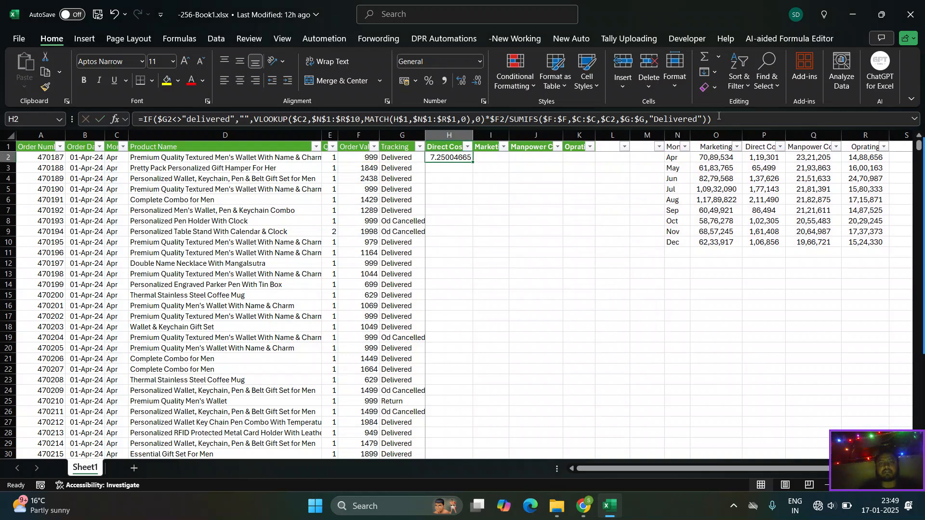
Copy the allocation formula in H2 across to K2, covering the marketing, manpower and operating cost columns.
key(ctrl+c)
key(Right)
key(Right)
key(Right)
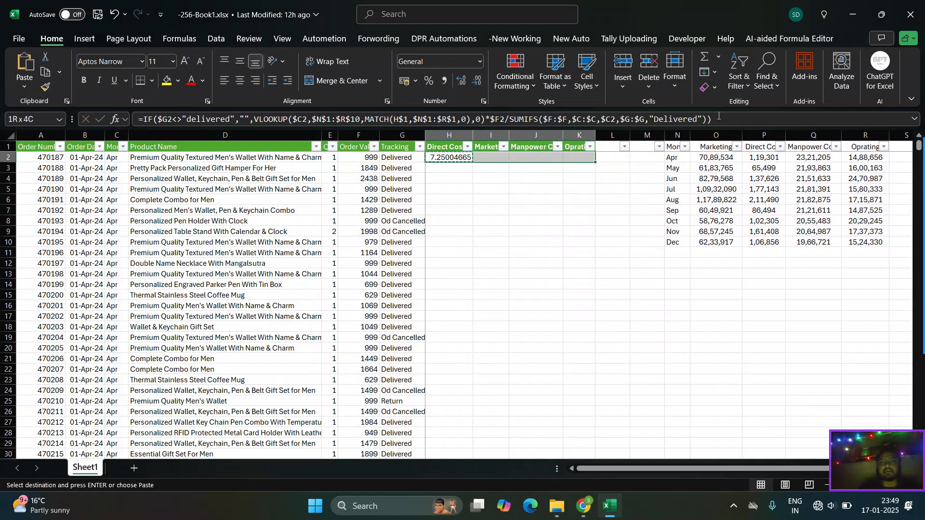
key(Left)
key(Left)
key(Left)
key(Left)
key(ctrl+Down)
key(Right)
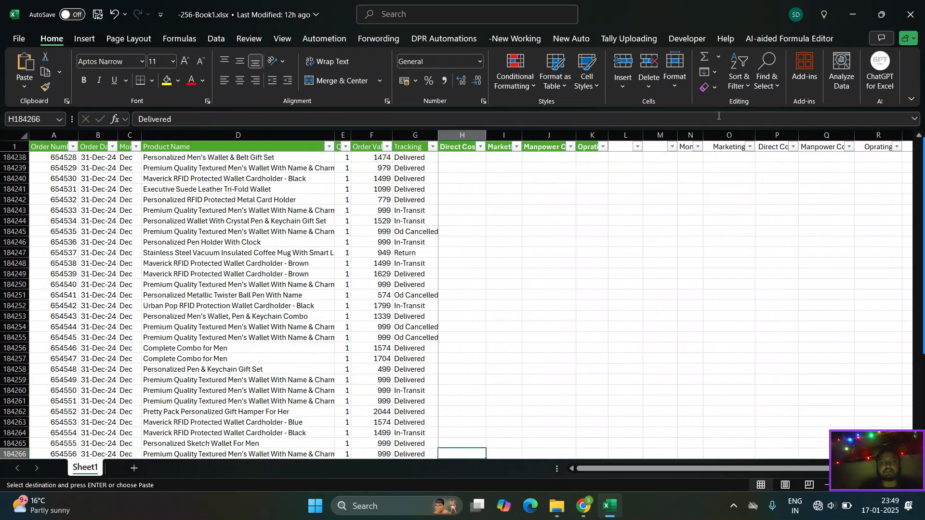
key(ctrl+shift+Up)
key(Up)
key(ctrl+Up)
key(Down)
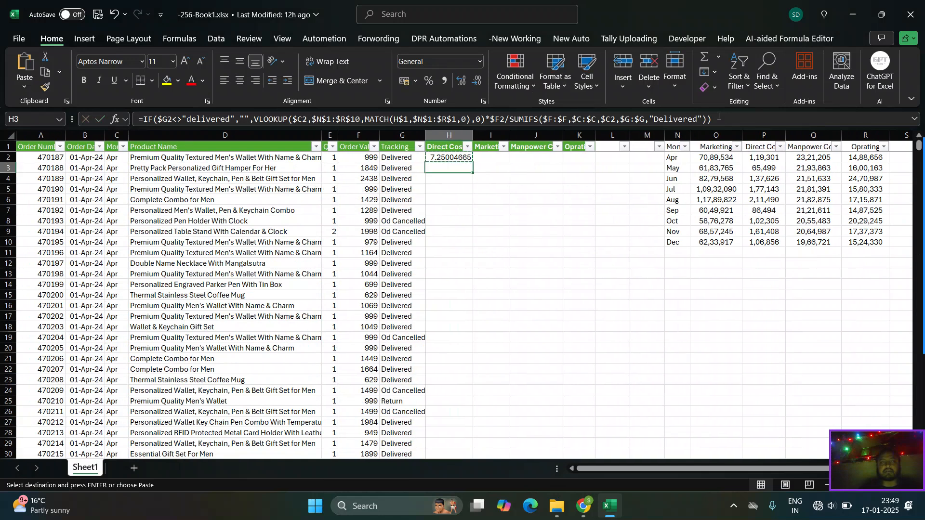
key(Up)
key(shift+Right)
key(shift+Right)
key(shift+Right)
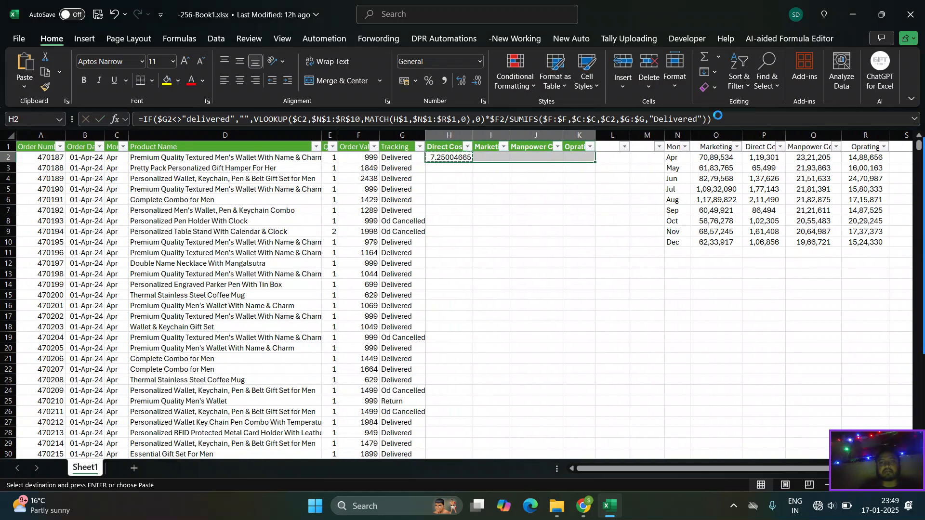
key(Return)
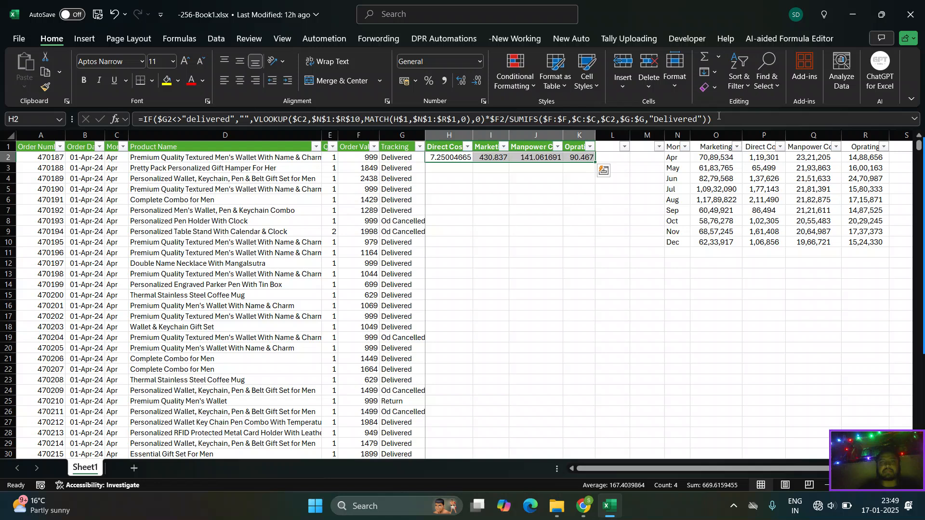
Copy the formulas in H2:K2 down all order rows to row 184266.
key(ctrl+c)
key(Left)
key(ctrl+Down)
key(Right)
key(ctrl+shift+Down)
key(shift+Right)
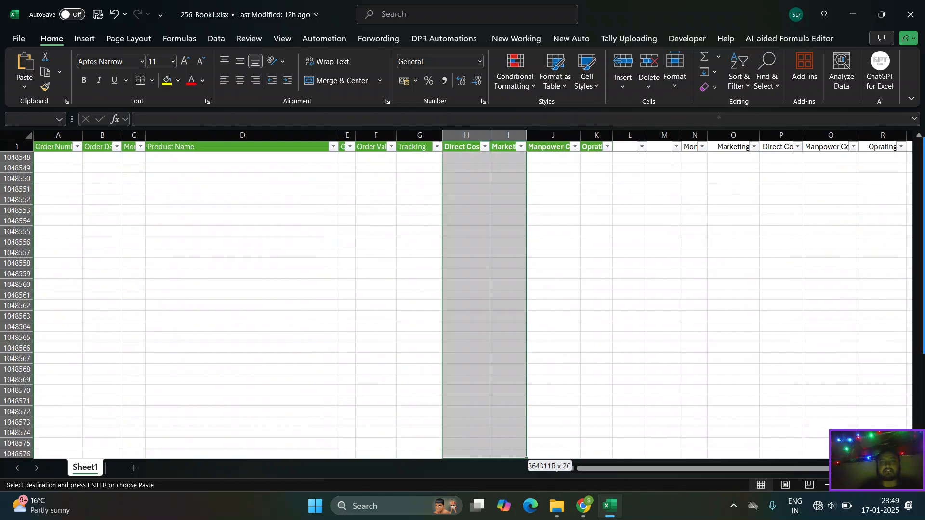
key(Up)
key(Down)
key(ctrl+shift+Up)
key(shift+Down)
key(shift+Right)
key(shift+Right)
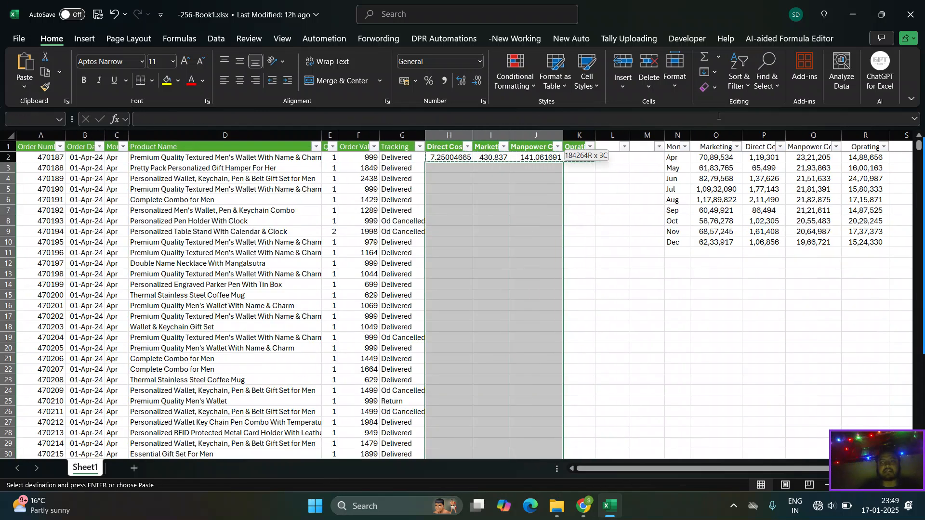
key(shift+Right)
key(Return)
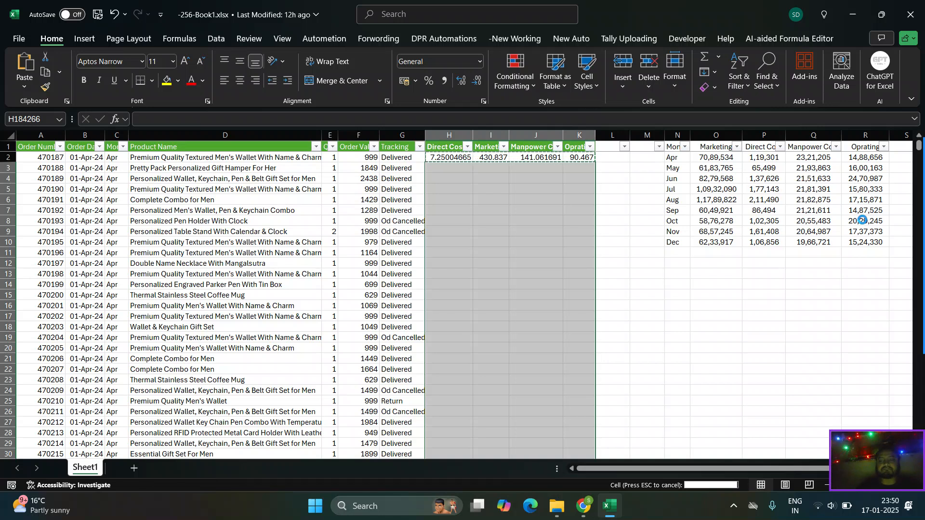
key(ctrl+v)
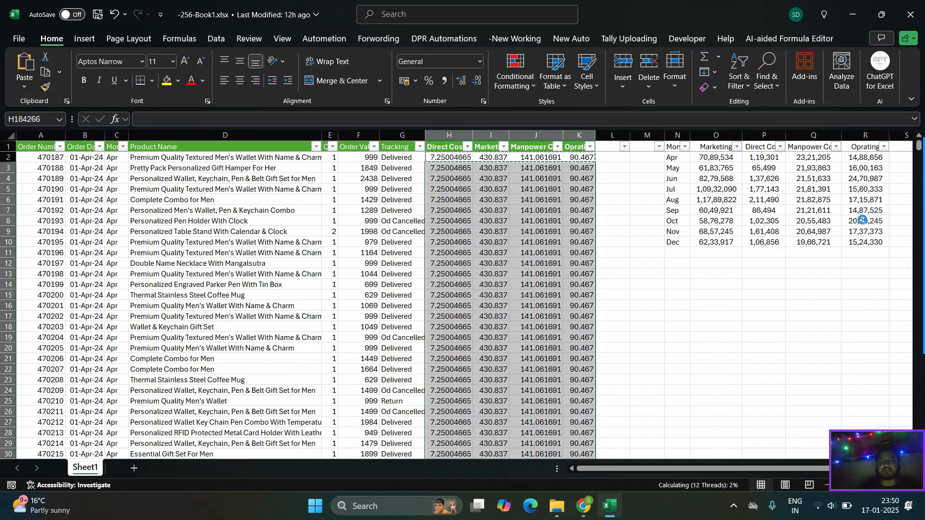
mouse_move(892, 163)
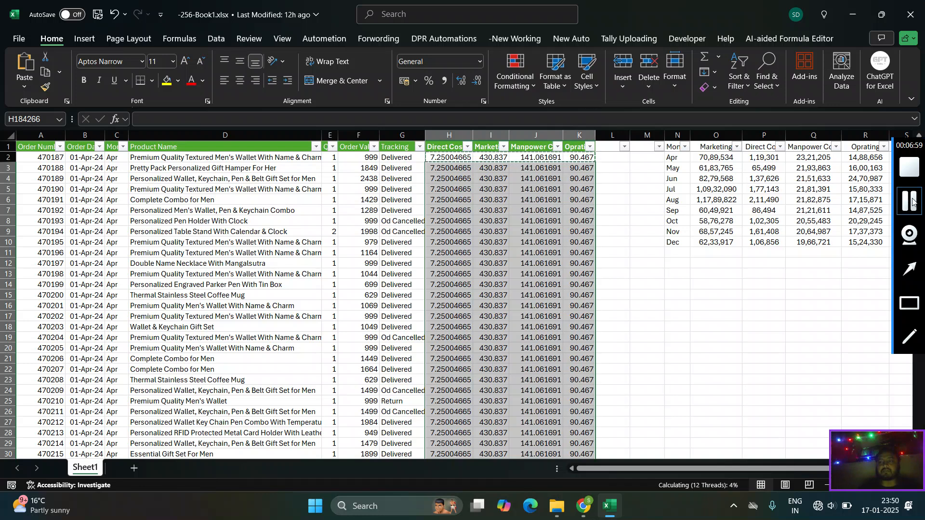
click(911, 201)
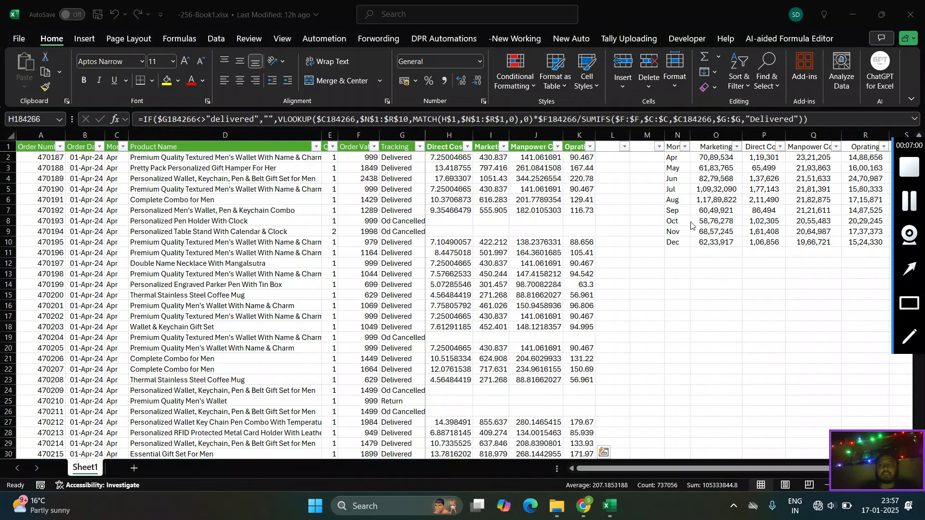
Convert the formulas in H3:K184266 to static values, leaving the row 2 formulas live.
click(449, 167)
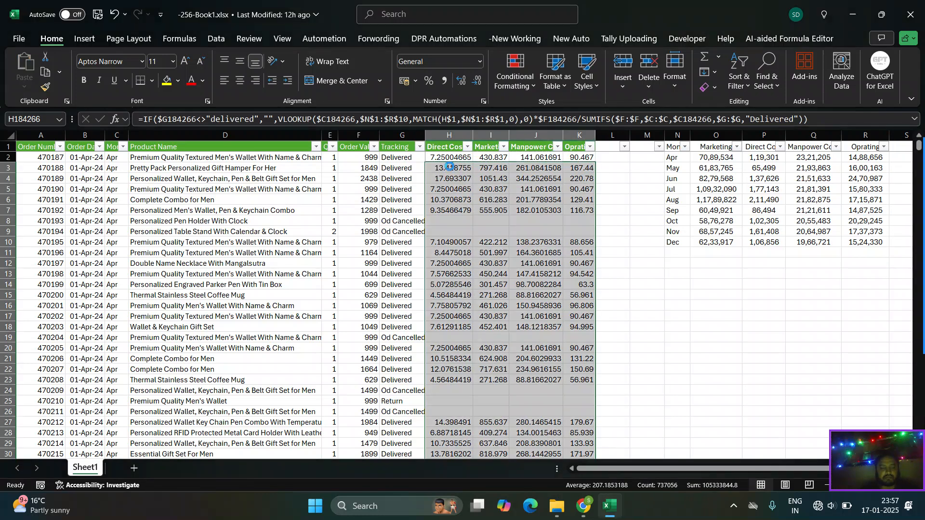
key(ctrl+c)
key(ctrl+alt+v)
key(v)
key(Return)
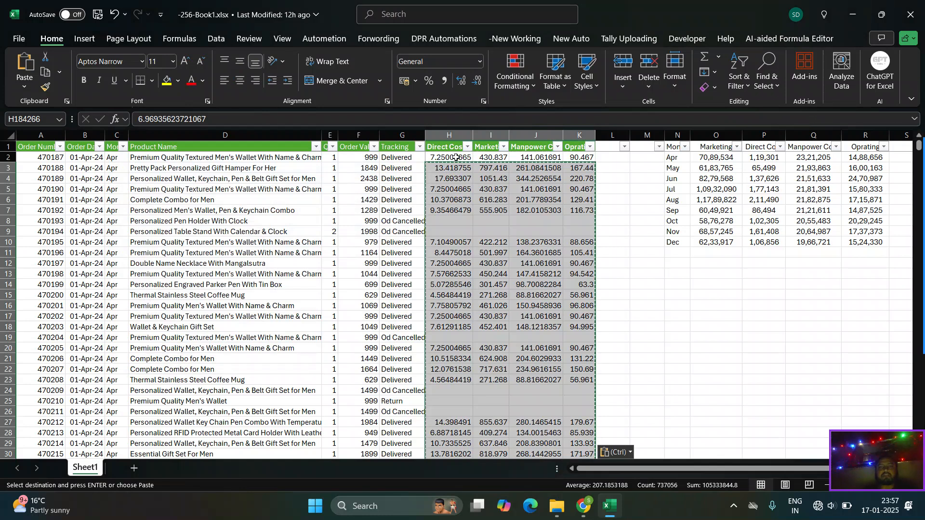
Examine the IF condition and the VLOOKUP part of the H2 formula without changing it.
click(455, 157)
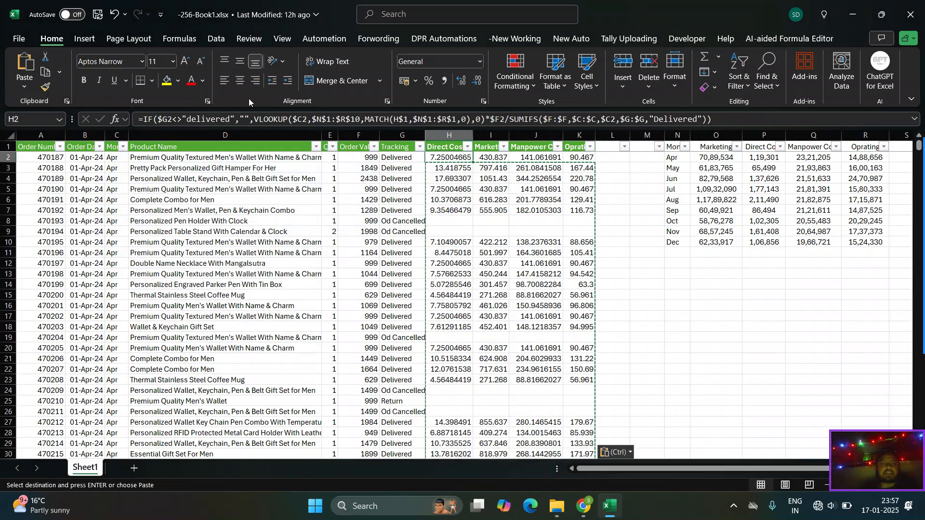
click(227, 119)
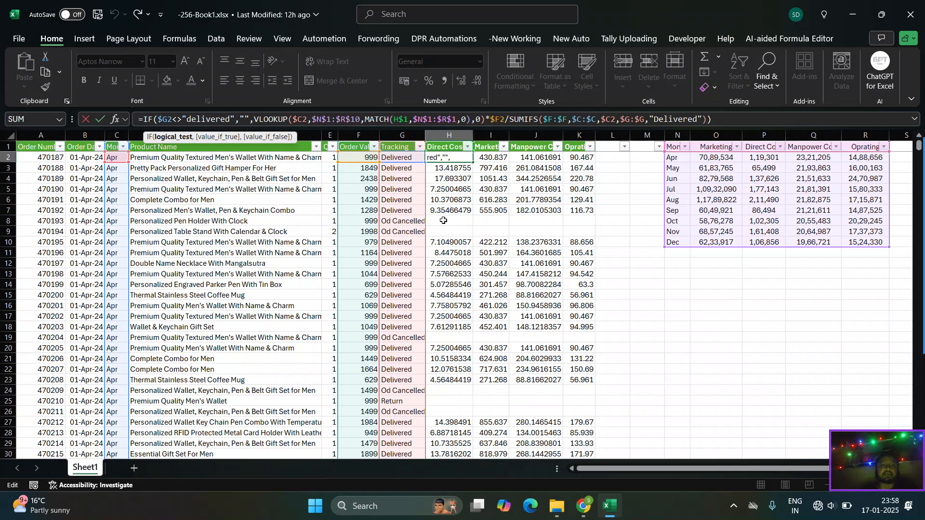
click(250, 118)
text(,)
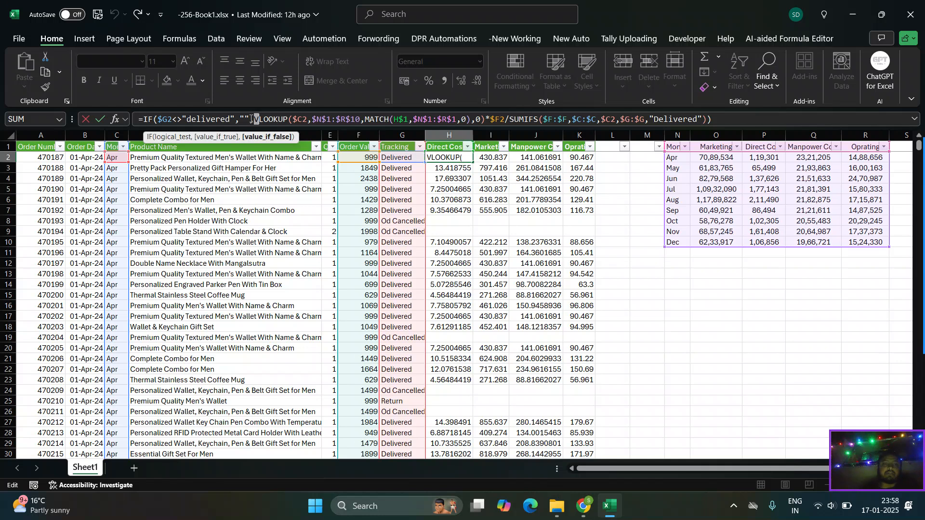
key(shift+Right)
key(shift+Right)
key(shift+Right)
key(shift+Right)
key(shift+Right)
key(shift+Right)
key(shift+Right)
key(shift+Right)
key(shift+Right)
key(shift+Right)
key(shift+Right)
key(shift+Right)
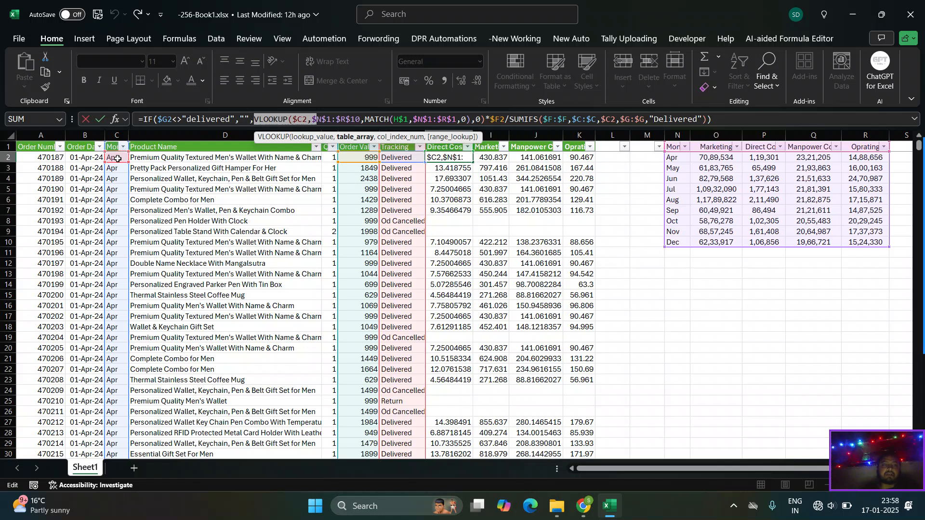
click(117, 159)
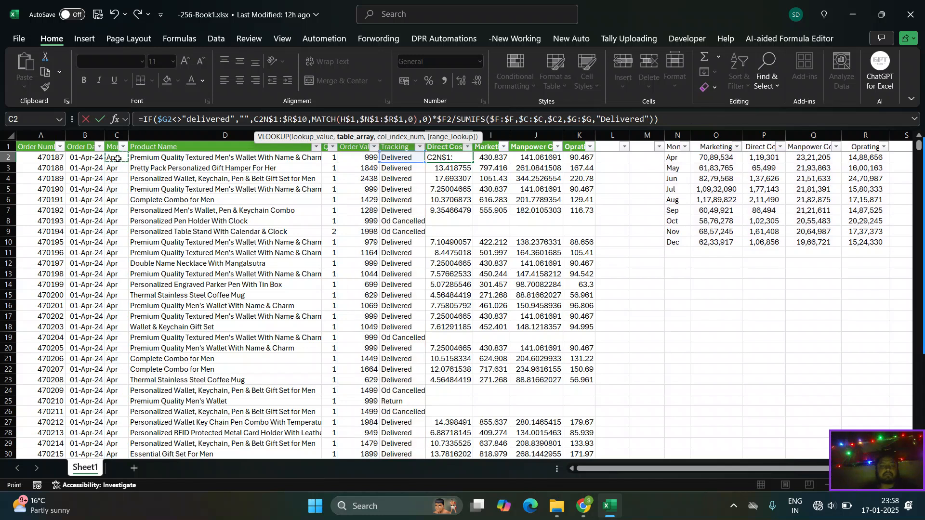
key(Escape)
Compare the references in the H2 formula with the April month and direct cost entries in the monthly cost table.
key(F2)
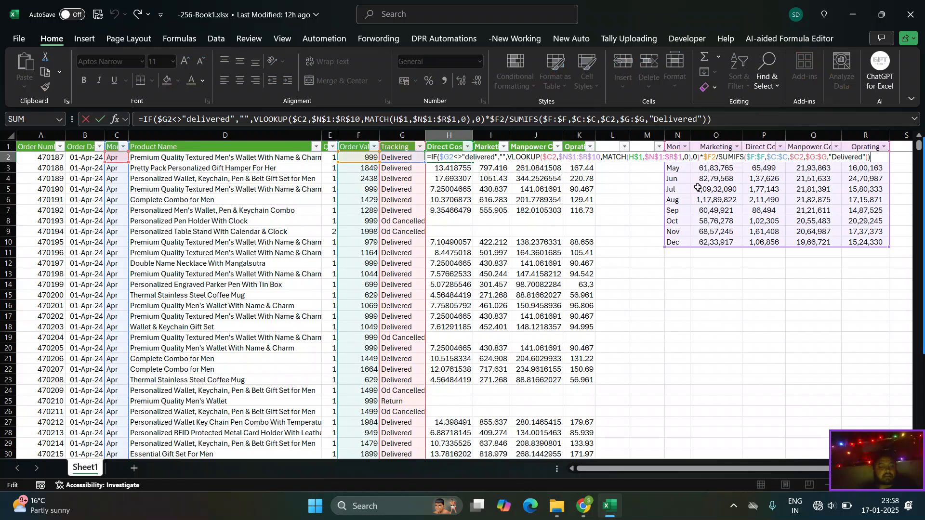
key(ctrl+Return)
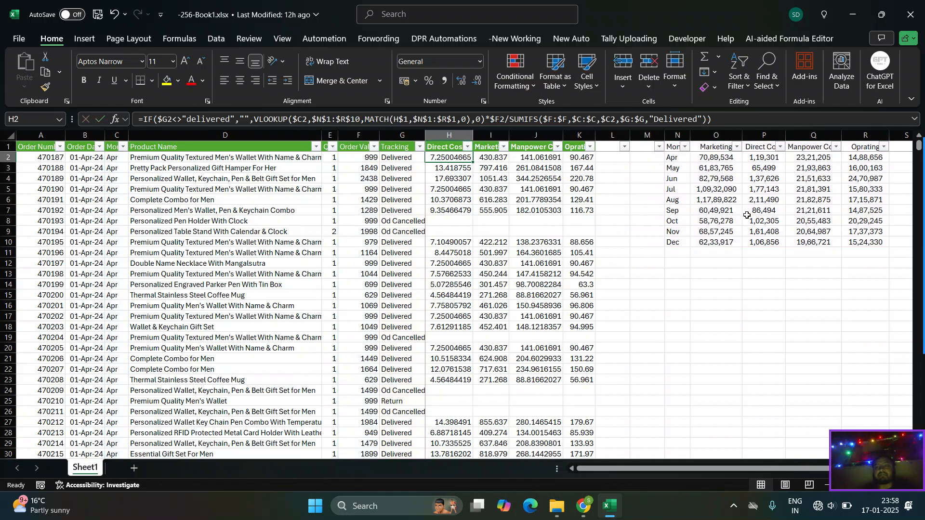
click(675, 158)
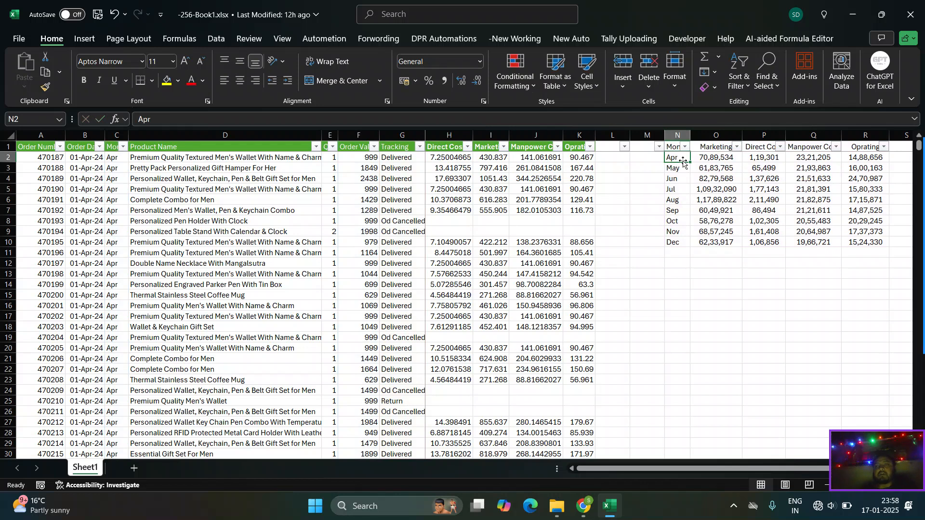
click(767, 159)
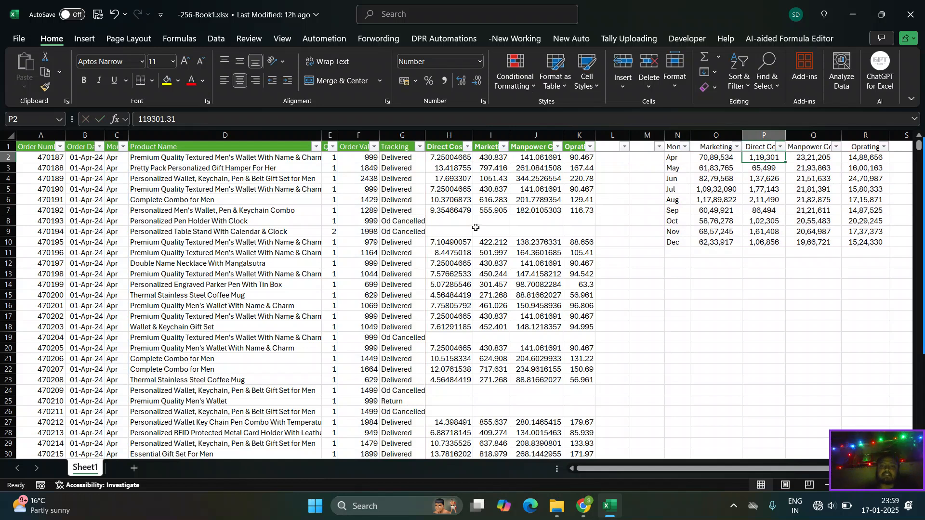
click(445, 158)
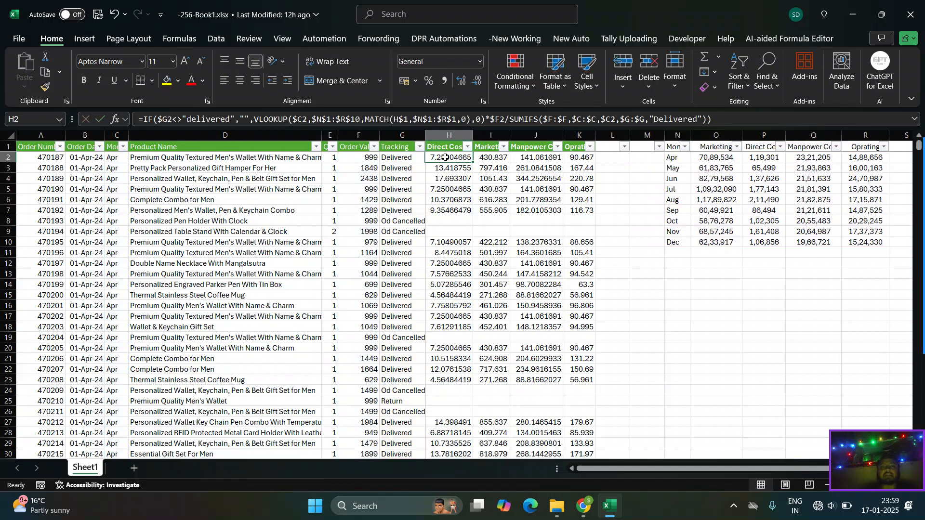
Filter the Month column to show only Apr orders.
click(346, 167)
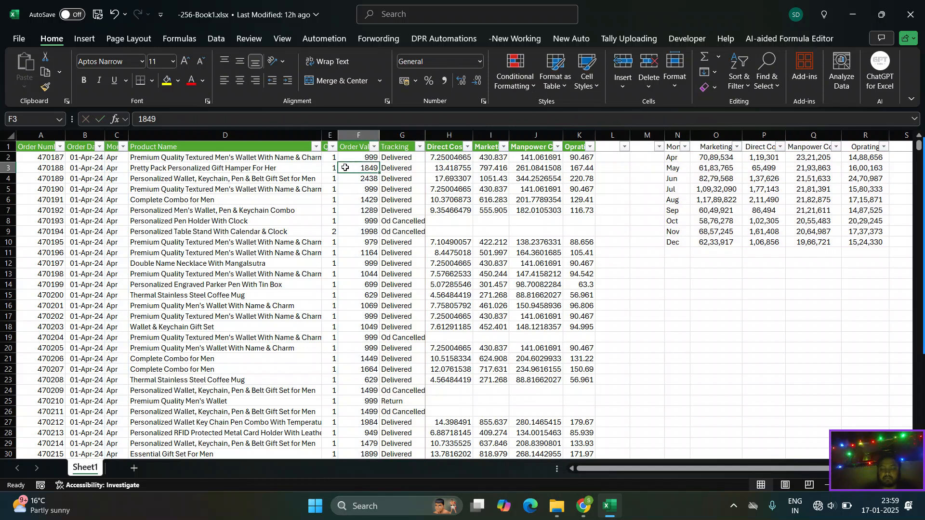
key(Up)
key(Up)
key(Left)
key(Left)
key(Left)
key(alt+Down)
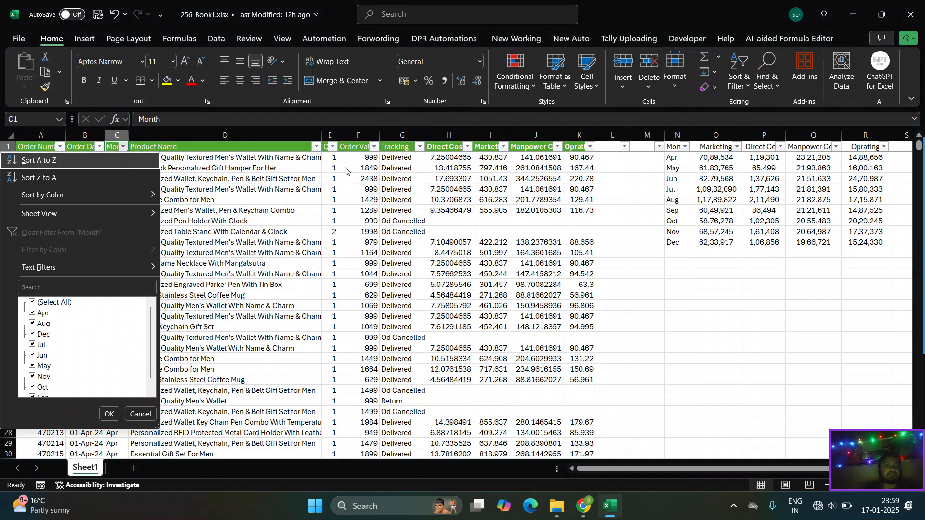
key(Down)
key(Down)
key(Down)
key(Down)
key(Down)
key(Down)
key(Down)
key(Down)
key(space)
key(Down)
key(space)
key(Return)
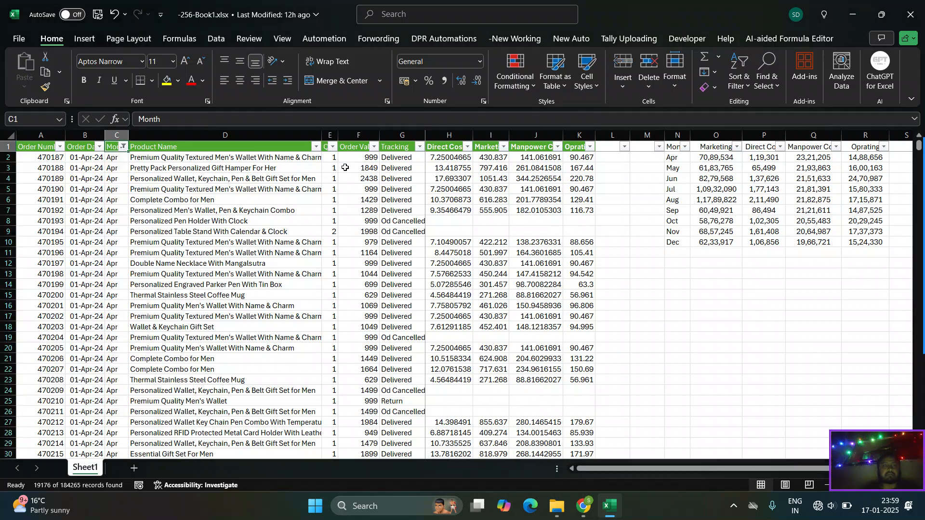
Check the sum of the filtered April allocations in the order table's Direct Cost column.
key(Right)
key(Right)
key(Right)
key(Right)
key(Right)
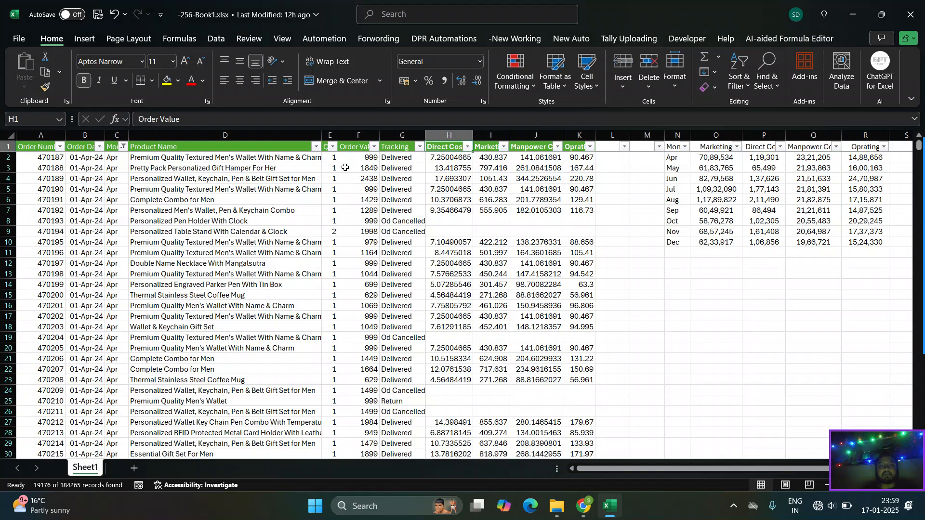
key(Down)
key(ctrl+shift+Down)
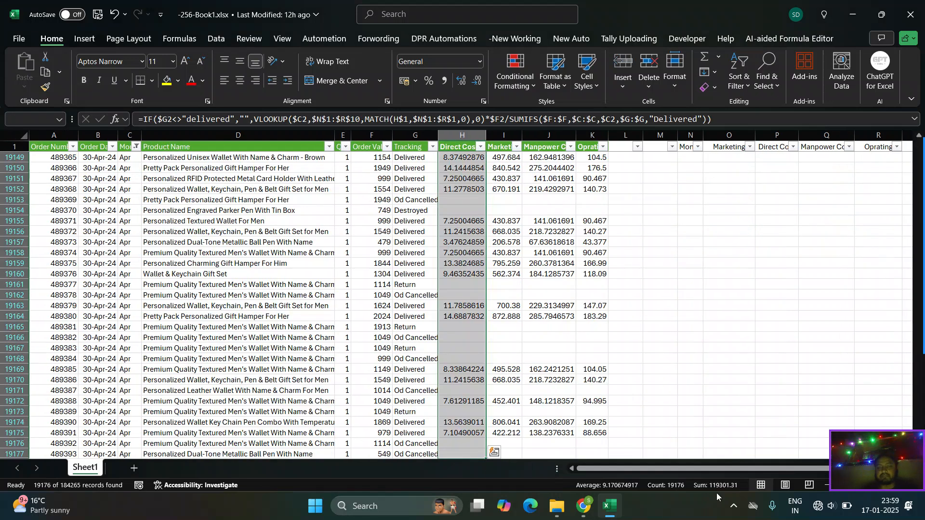
Compare the allocated direct cost with the April direct cost in P2 of the monthly cost table.
key(Up)
key(Right)
key(Right)
key(Right)
key(Right)
key(Right)
key(Right)
key(Right)
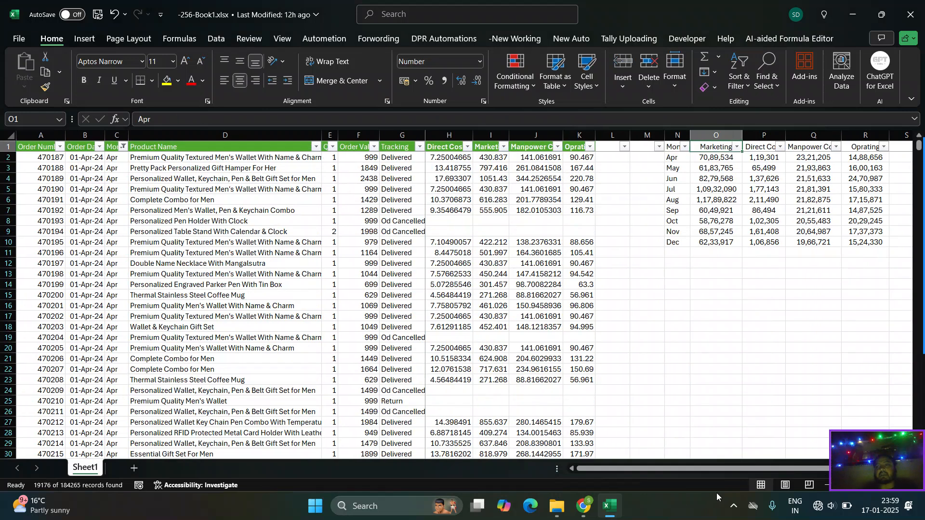
key(Right)
key(Down)
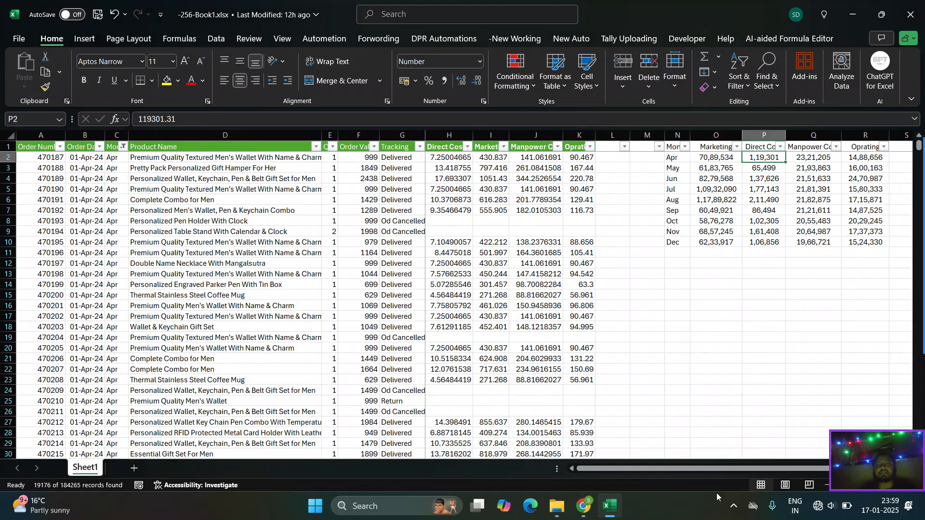
key(Left)
key(Right)
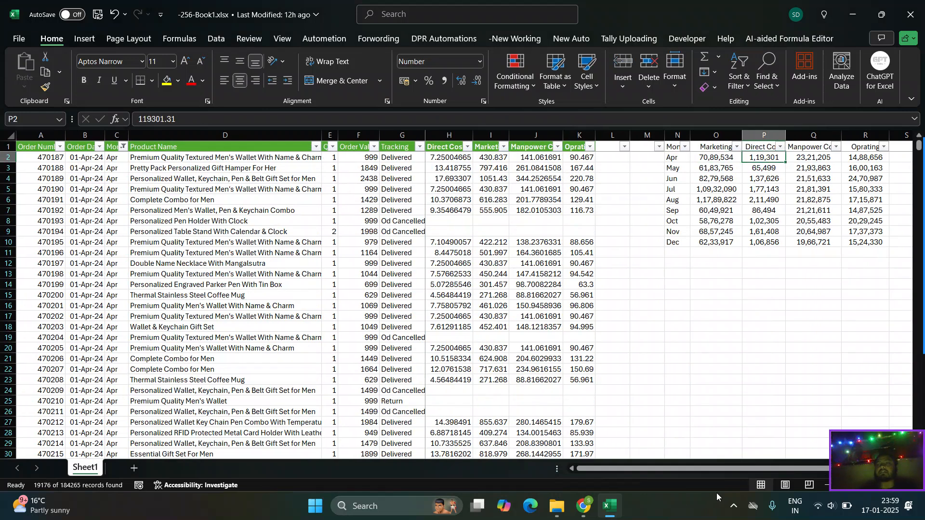
key(Right)
key(Left)
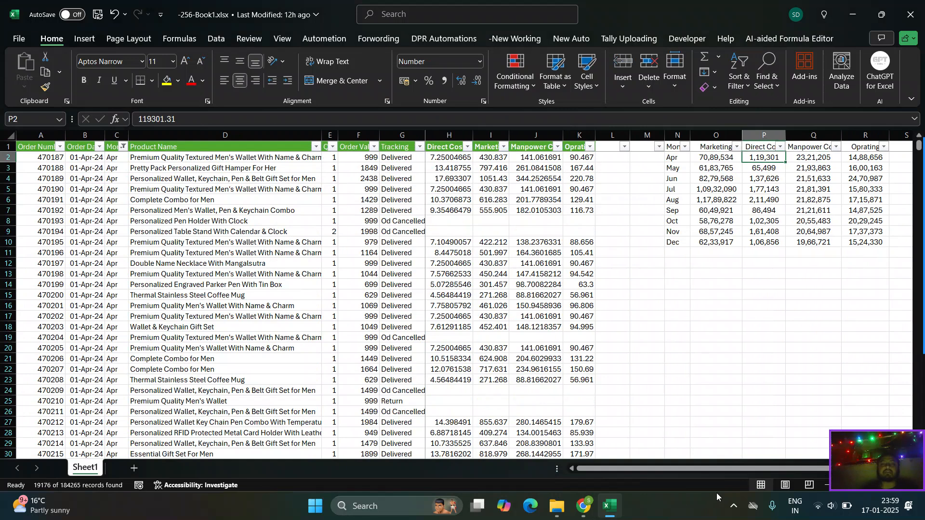
Check the sum of the filtered April allocations in the order table's Marketing column.
key(Left)
key(Left)
key(Left)
key(Left)
key(Left)
key(Left)
key(Left)
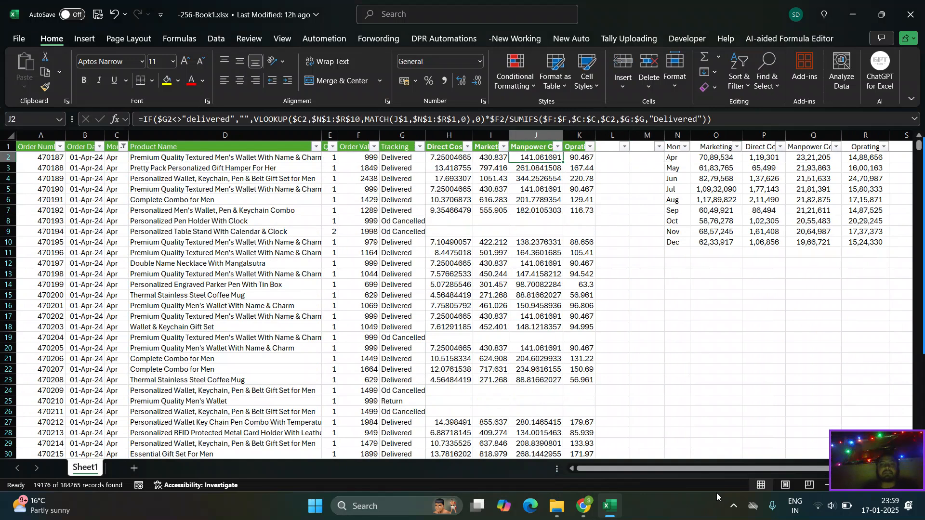
key(ctrl+shift+Down)
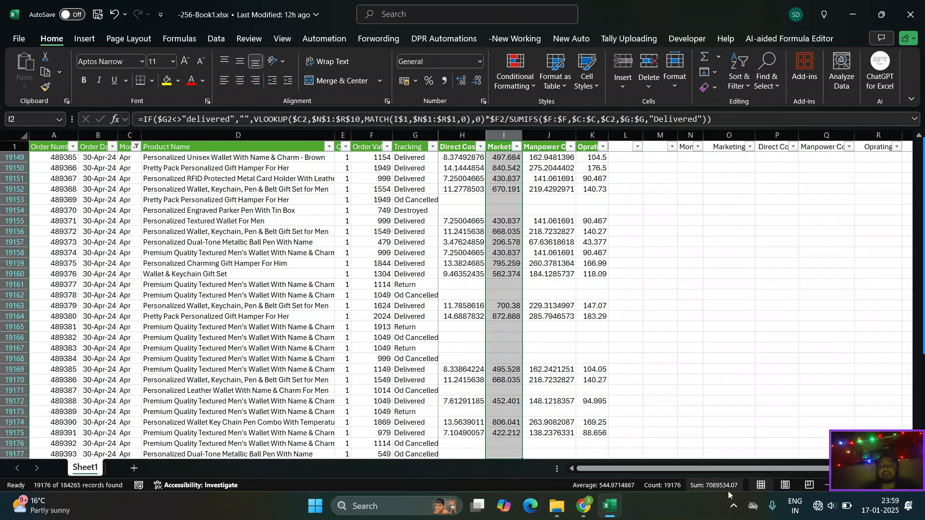
key(Up)
key(Down)
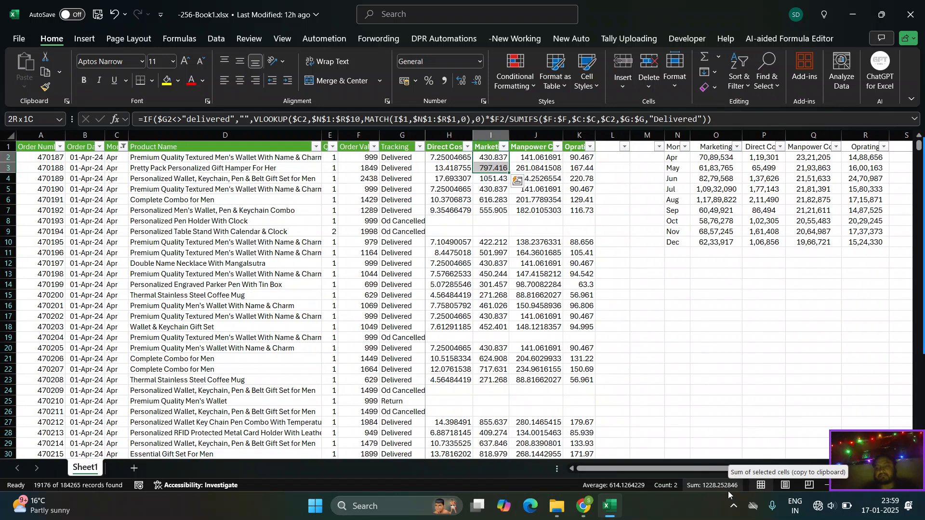
Compare the summed April marketing allocations with the April marketing cost in O2 of the monthly cost table.
key(Up)
key(Down)
key(ctrl+shift+Down)
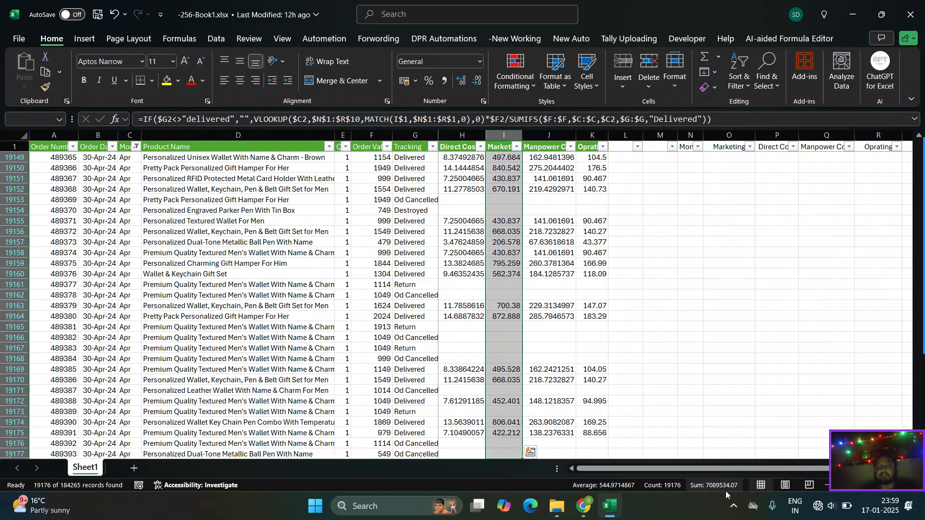
click(726, 486)
key(Right)
key(Right)
key(Right)
key(Right)
key(Right)
key(Right)
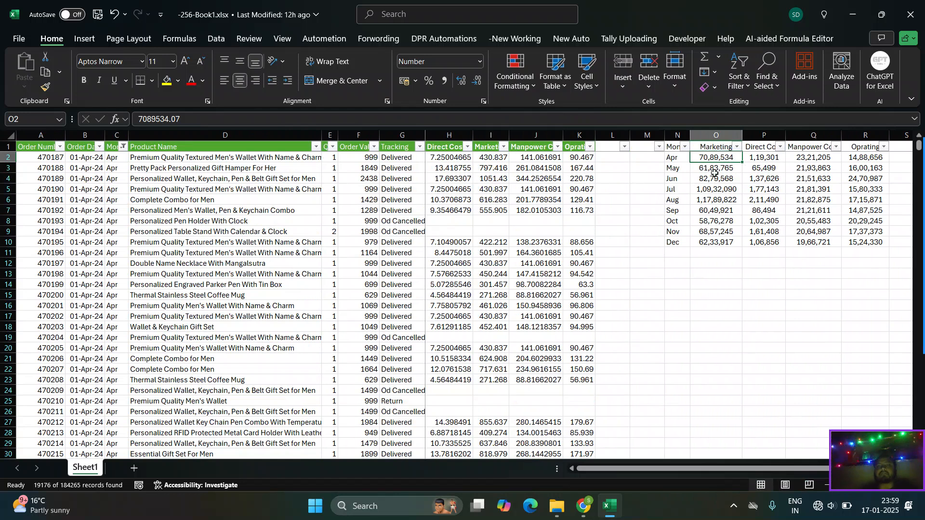
Check the sum of the April Manpower Cost allocations against the April manpower cost in Q2 of the monthly cost table.
click(534, 157)
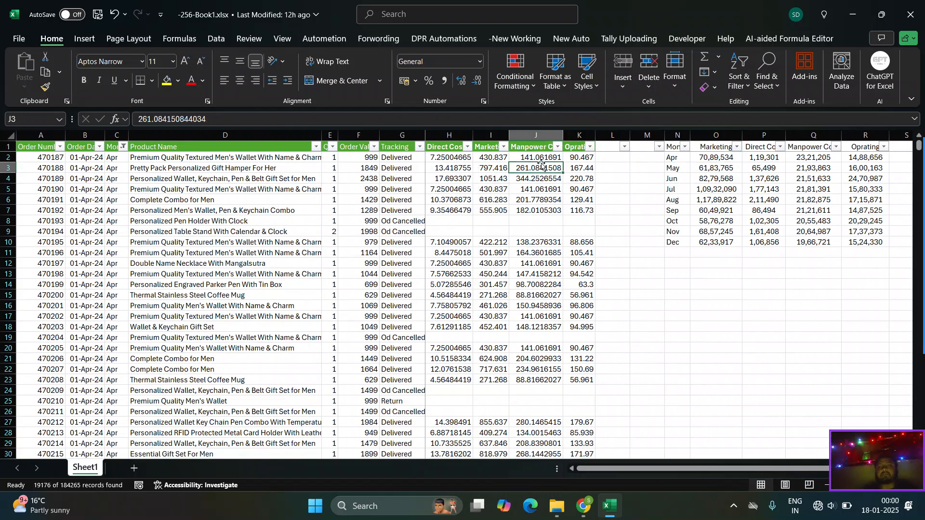
key(ctrl+shift+Down)
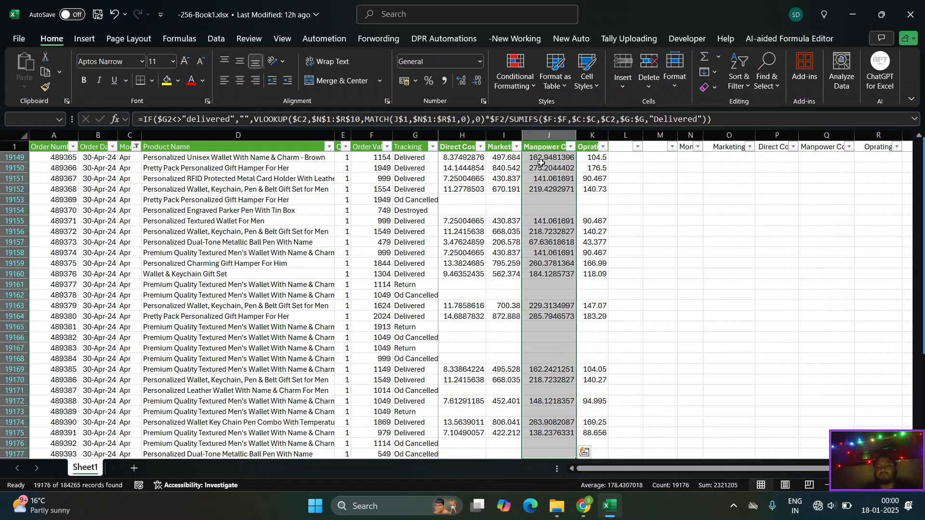
key(ctrl+Up)
key(Right)
key(Right)
key(Right)
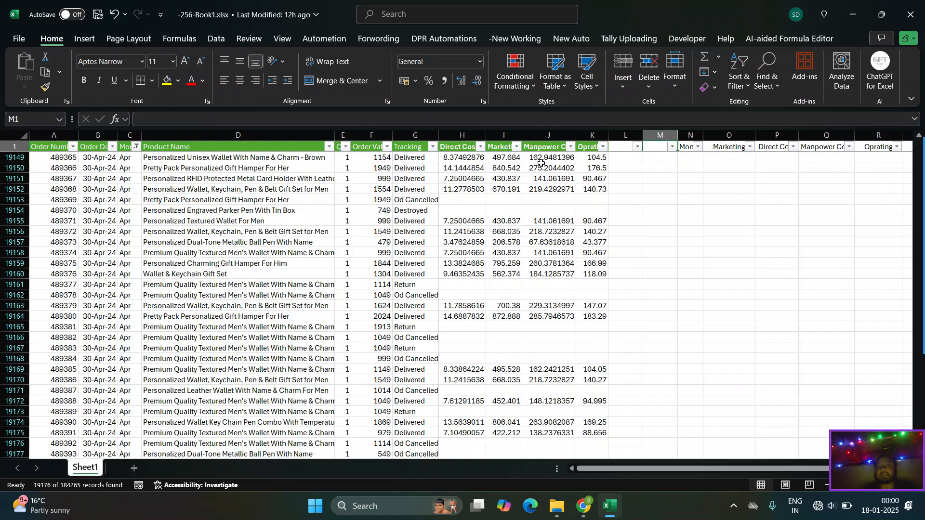
key(Down)
key(Right)
key(Right)
key(Up)
key(Right)
key(Right)
key(Down)
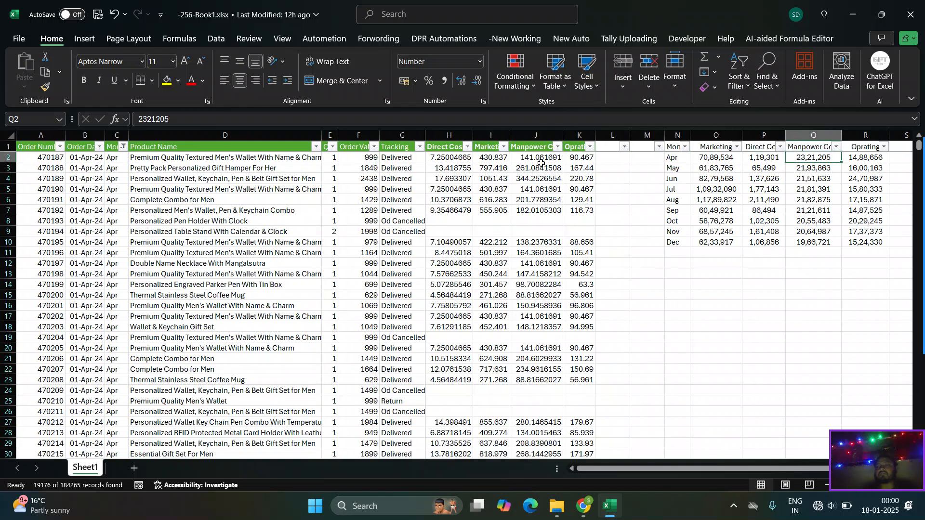
Check the sum of the filtered April allocations in the order table's Oprating column.
key(Left)
key(Left)
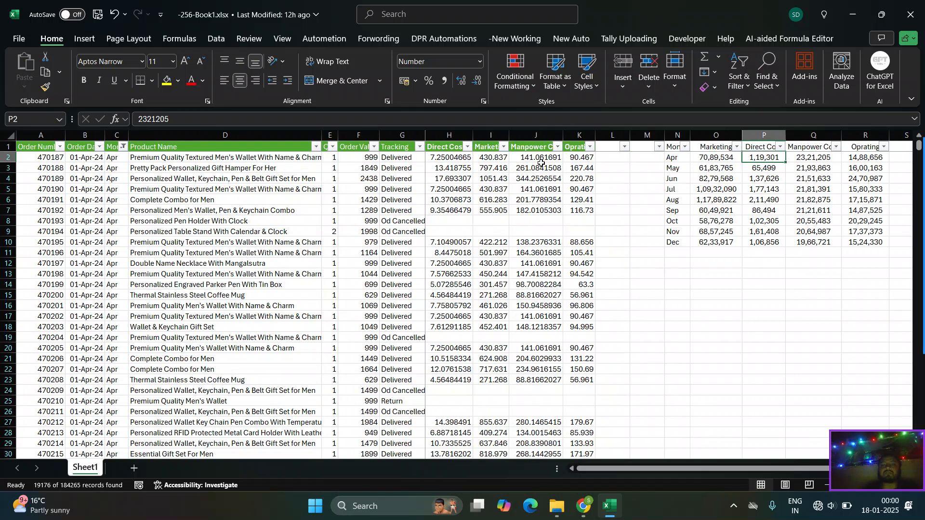
key(Left)
key(Left)
key(Left)
key(Left)
key(ctrl+shift+Down)
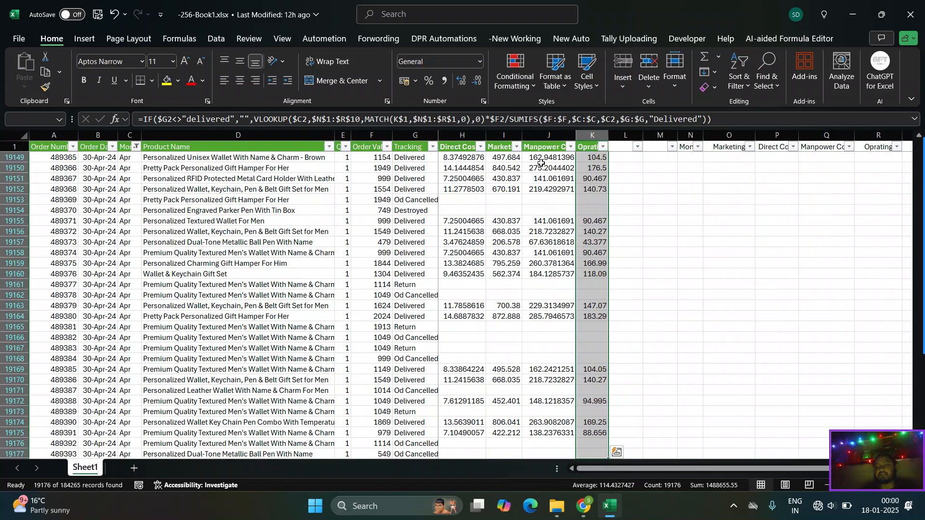
Compare the allocated operating cost with the April operating cost in R2 of the monthly cost table.
key(ctrl+Up)
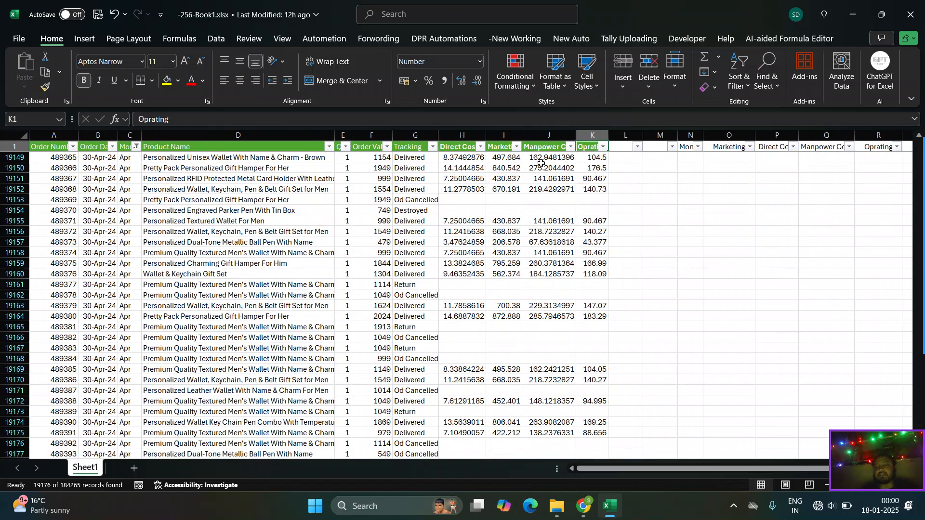
key(Right)
key(Right)
key(Right)
key(Down)
key(Right)
key(Right)
key(Right)
key(Right)
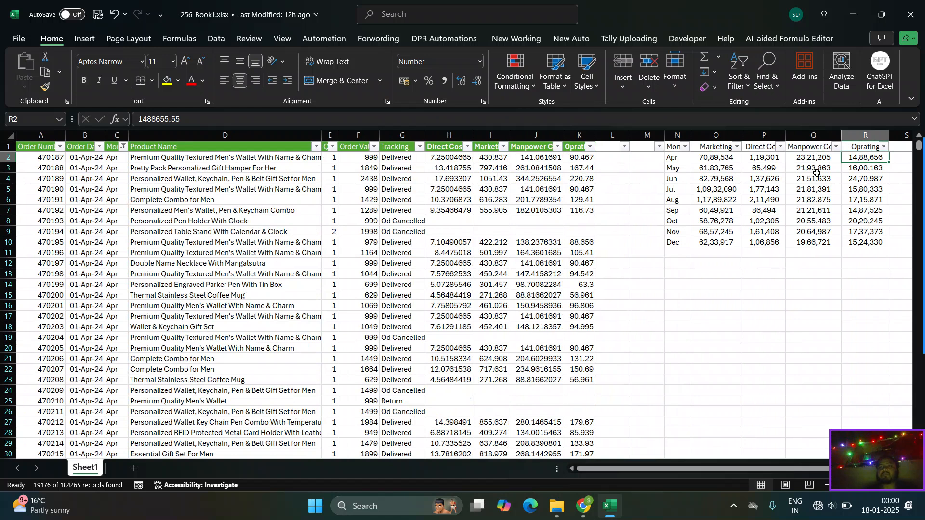
click(176, 183)
key(Up)
key(Up)
key(Up)
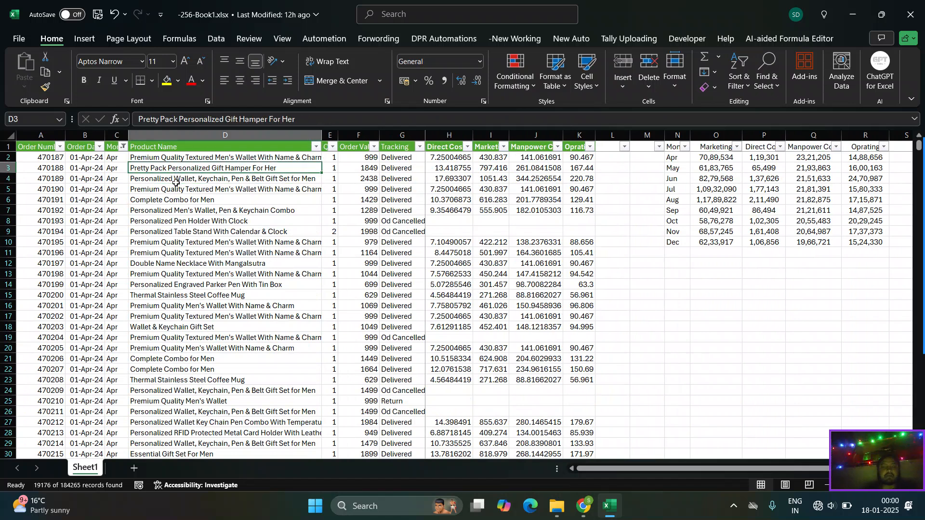
key(Left)
key(Left)
key(Right)
key(alt+Down)
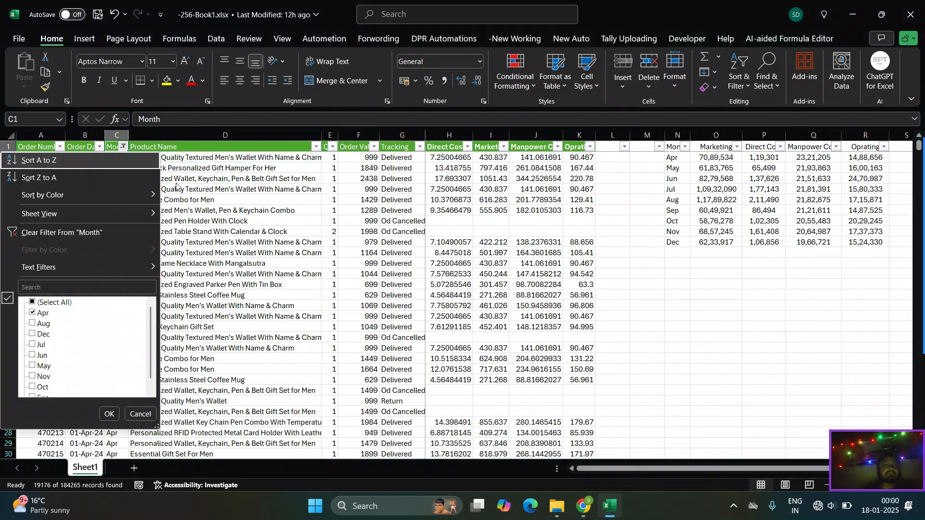
key(Escape)
key(Down)
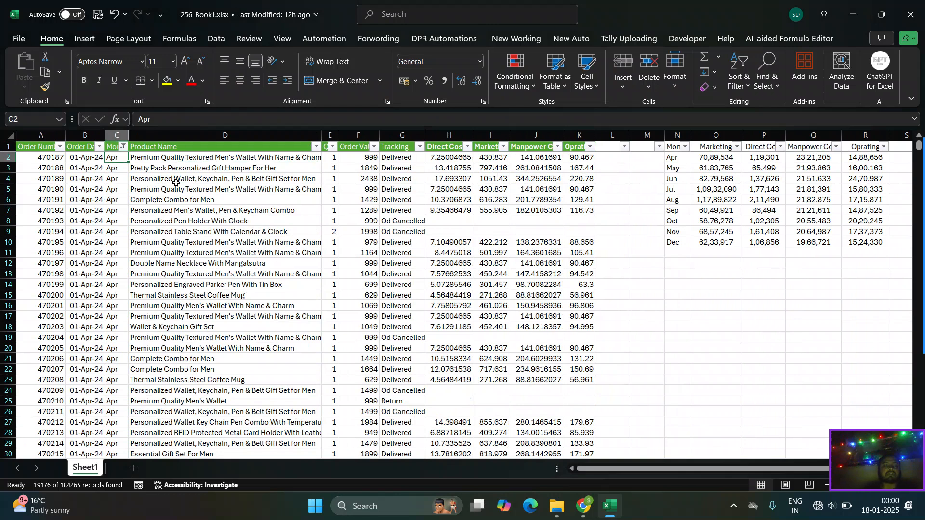
key(ctrl+shift+Down)
Filter the Tracking column to exclude Delivered orders, keeping Destroyed, Label Cancel, Od Cancelled and Return.
key(Up)
key(Right)
key(Right)
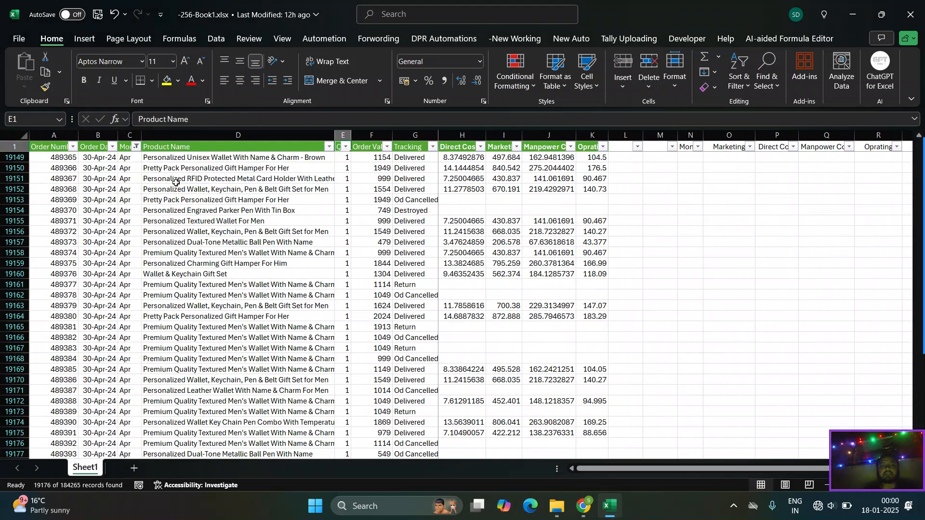
key(Right)
key(Right)
key(alt+Down)
key(Down)
key(Down)
key(Down)
key(Down)
key(Down)
key(Down)
key(Down)
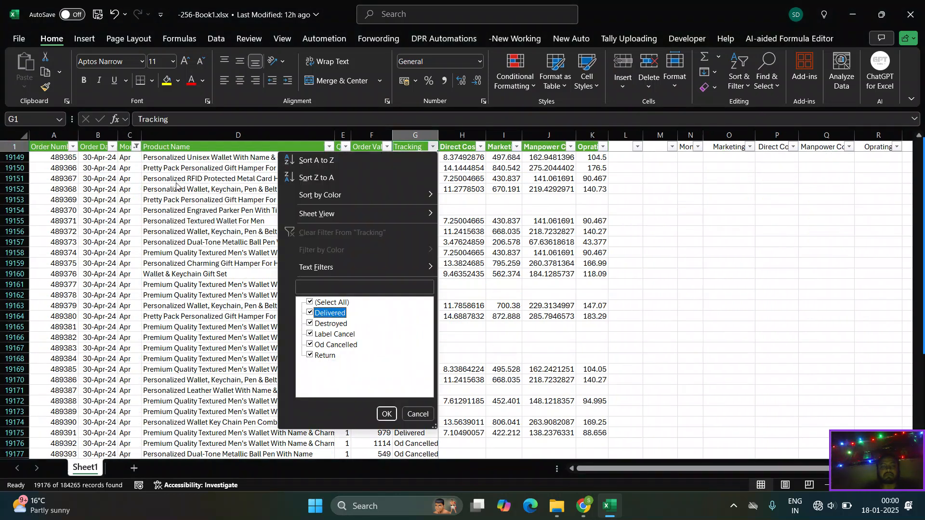
key(Up)
key(space)
key(Down)
key(Up)
key(space)
key(Down)
key(space)
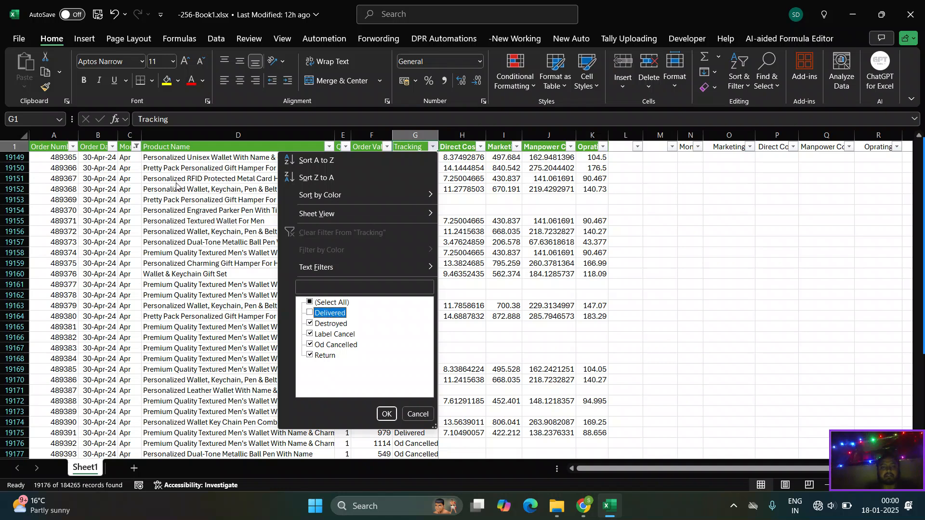
key(Return)
Inspect the Direct Cost column for any values allocated to the non-delivered April orders.
key(Down)
key(Right)
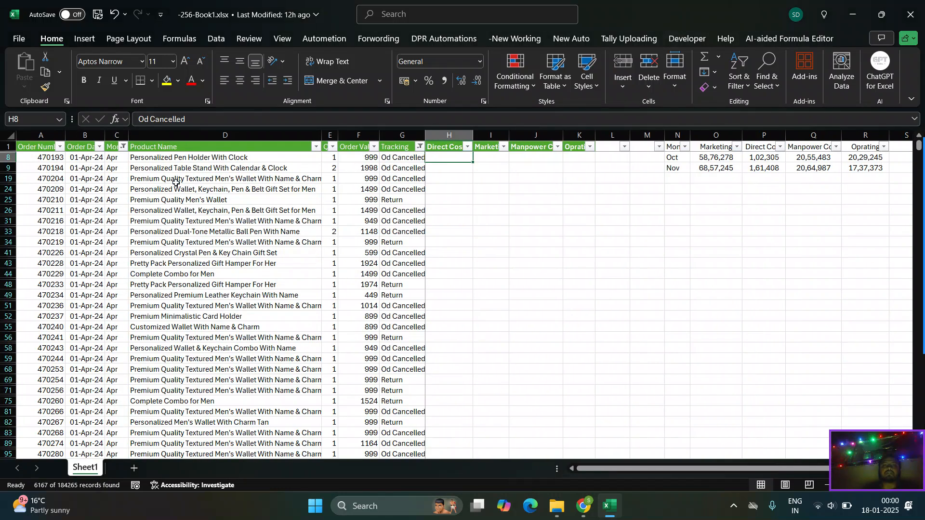
key(ctrl+shift+Down)
key(ctrl+Up)
key(alt+Down)
key(Escape)
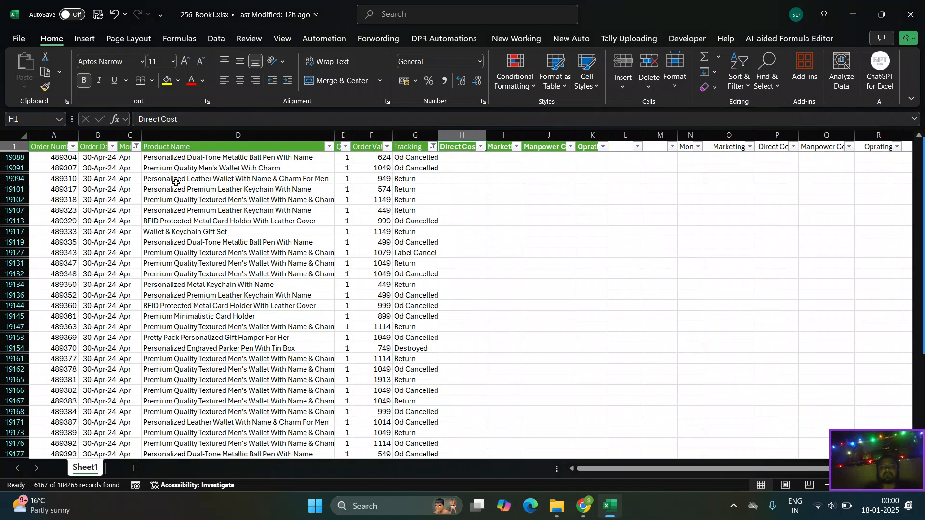
Inspect the Marketing, Manpower Cost and Oprating columns for any values allocated to the non-delivered April orders.
key(Right)
key(alt+Down)
key(Escape)
key(Right)
key(alt+Down)
key(Escape)
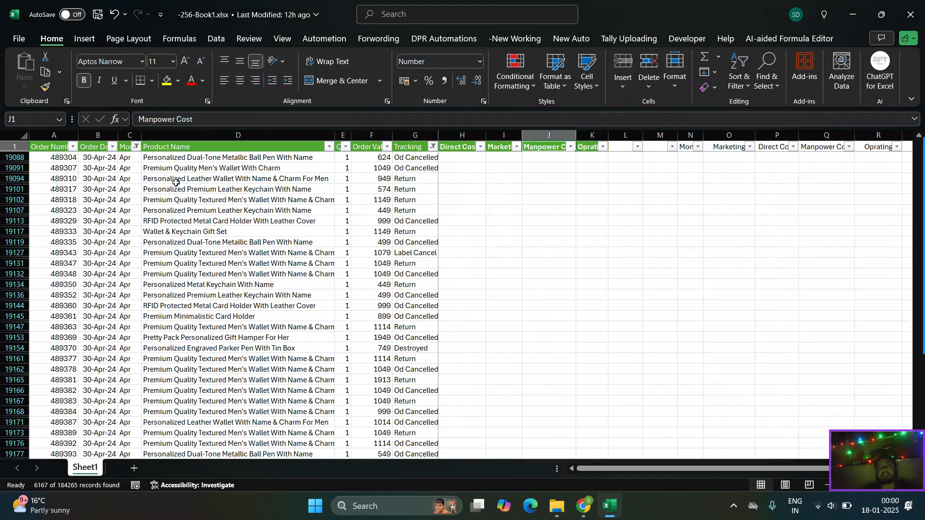
key(alt+Down)
key(Escape)
key(Right)
key(alt+Down)
key(Escape)
key(Left)
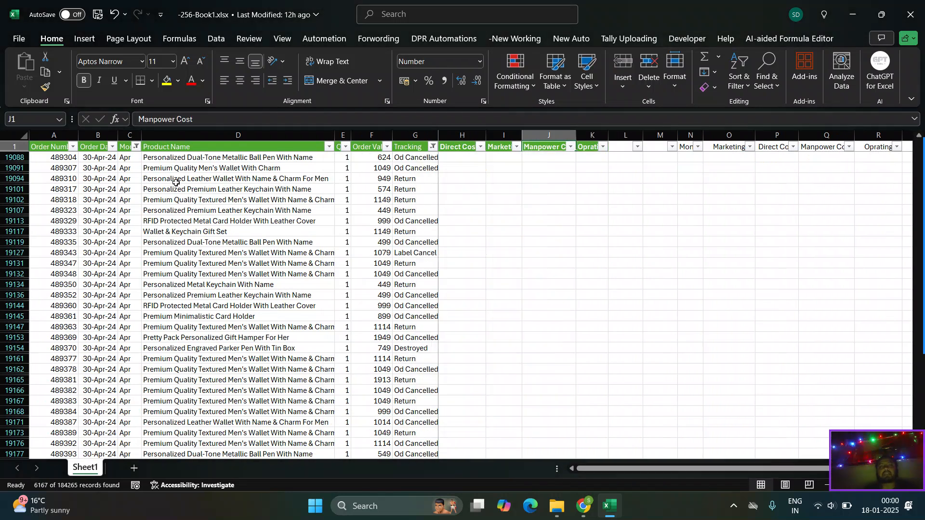
Show all tracking statuses again in the Tracking column, including Delivered.
key(Left)
key(Left)
key(Left)
key(alt+Down)
key(Down)
key(Down)
key(Down)
key(Down)
key(Down)
key(Down)
key(Down)
key(Down)
key(Down)
key(Down)
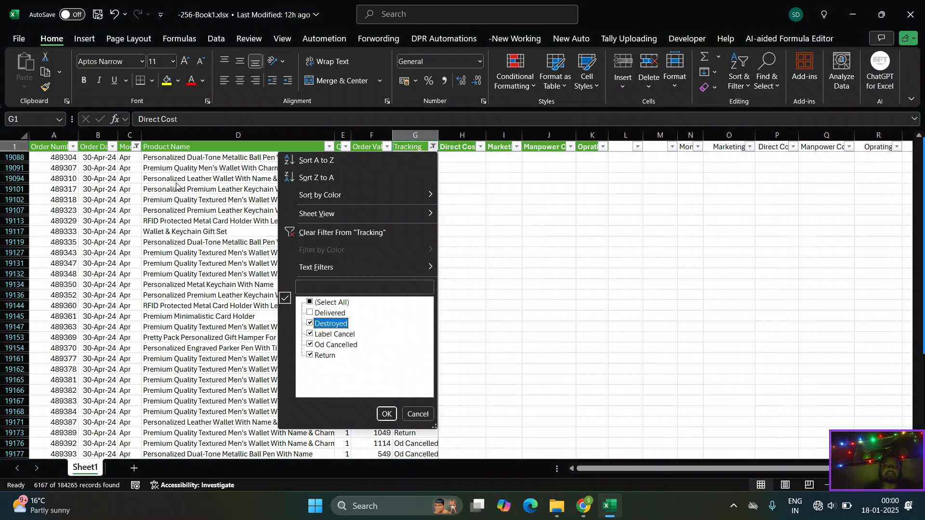
key(Up)
key(Up)
key(Down)
key(Up)
key(space)
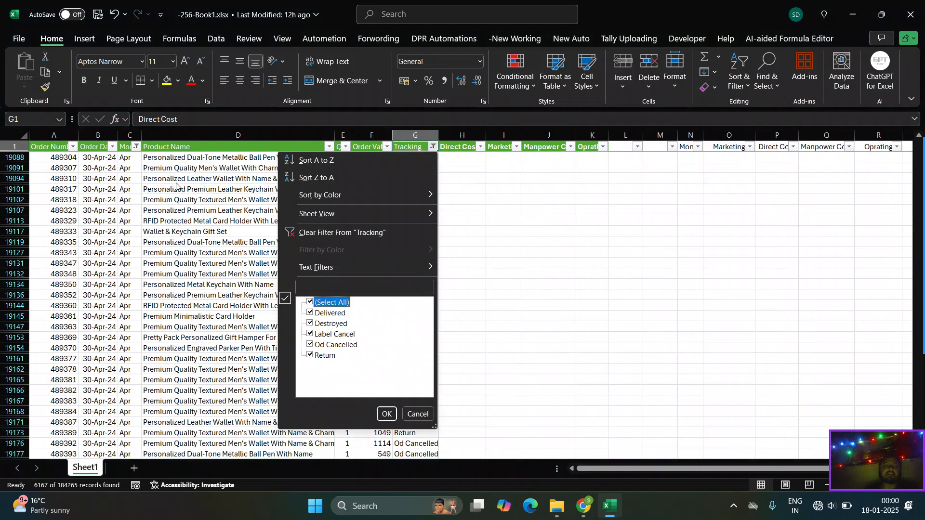
key(Return)
key(Down)
key(Down)
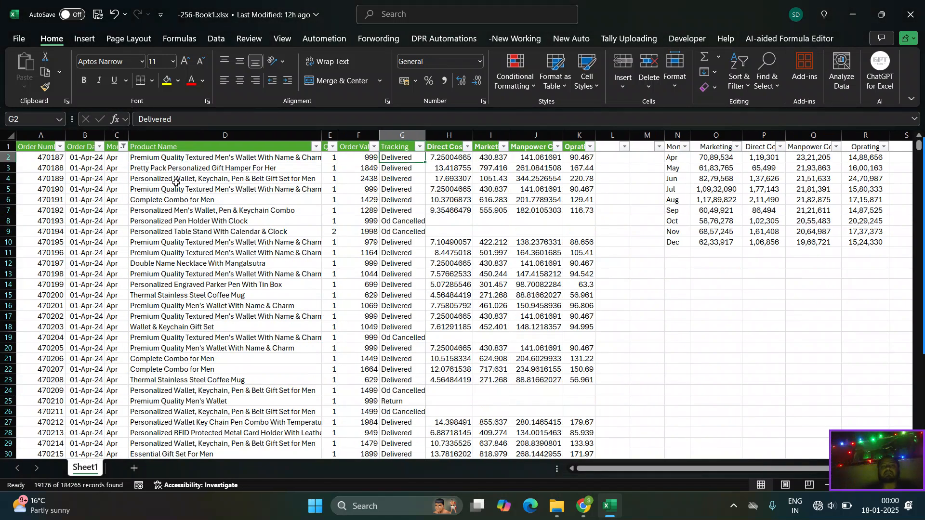
key(Right)
key(Right)
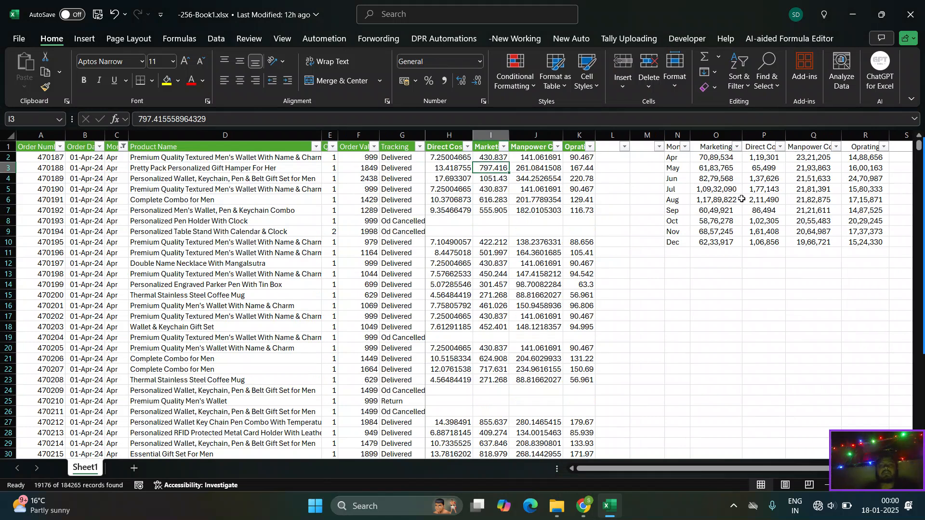
mouse_move(913, 202)
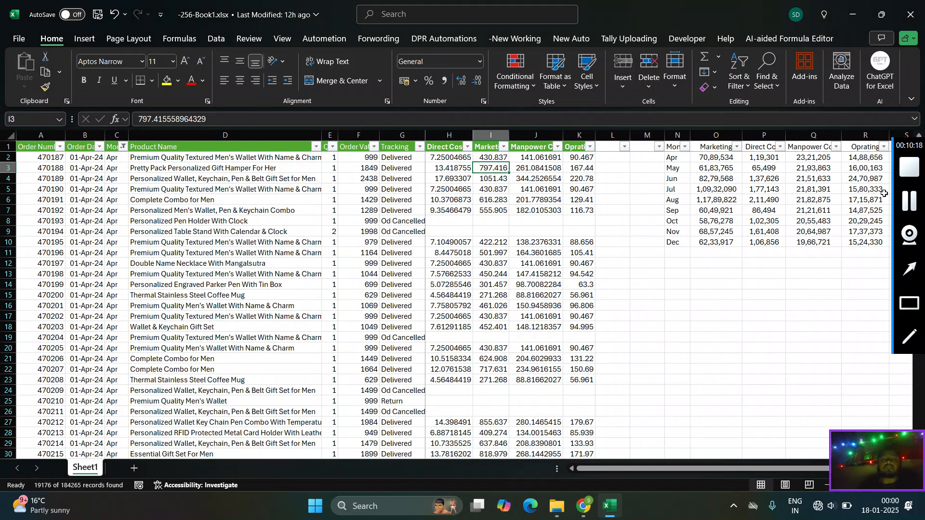
click(740, 230)
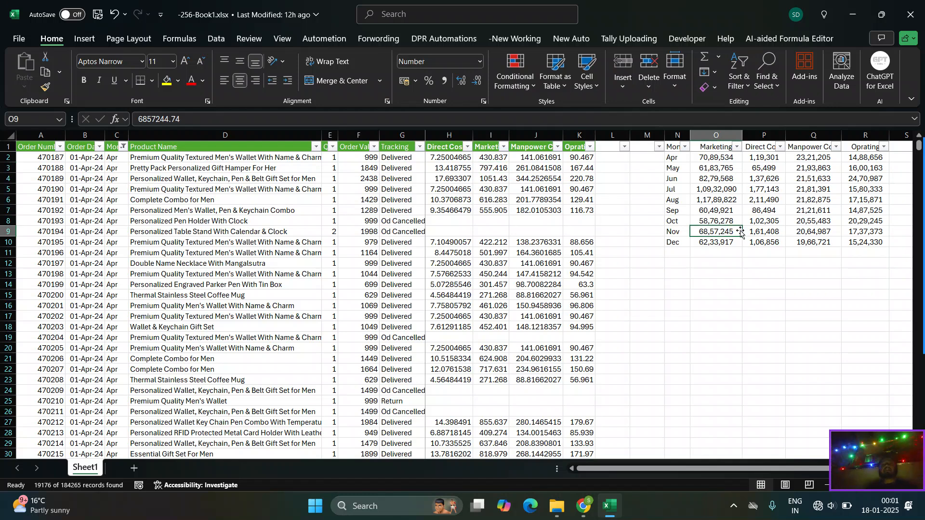
mouse_move(918, 180)
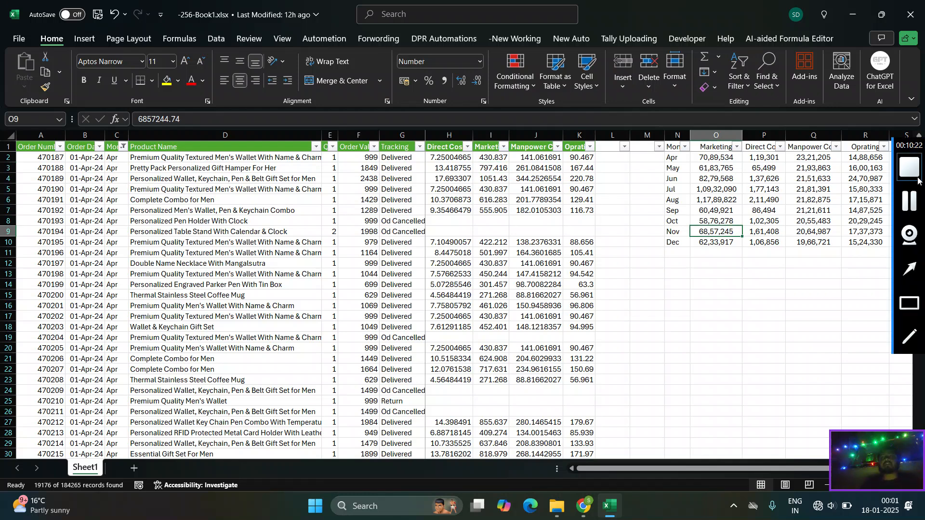